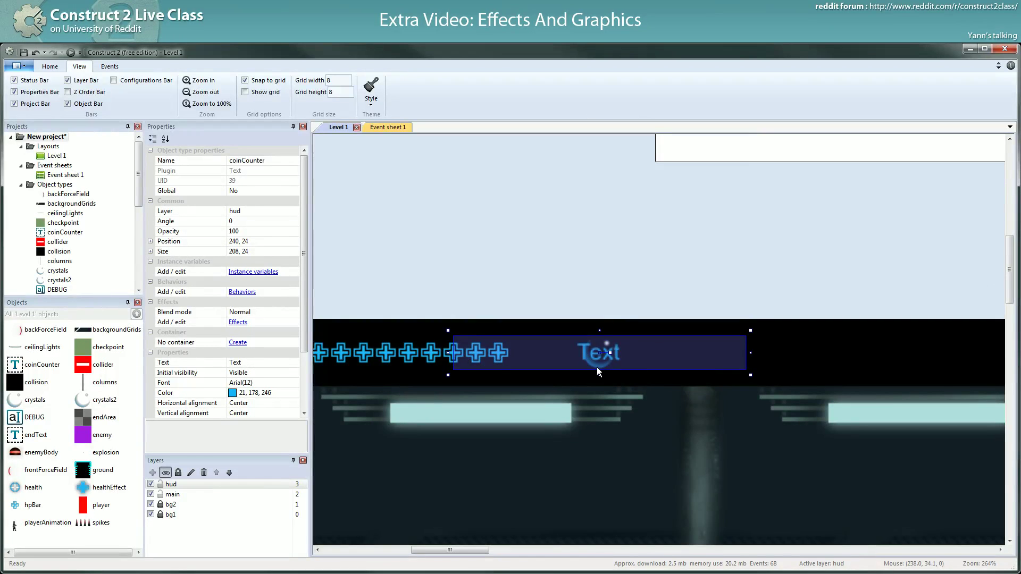
# Step: Move the coinCounter text out of the way, enlarge the HUD crystal to 32 x 32 and place it at 232, 24
pyautogui.moveTo(597, 367); pyautogui.dragTo(616, 310)
pyautogui.click(601, 362)
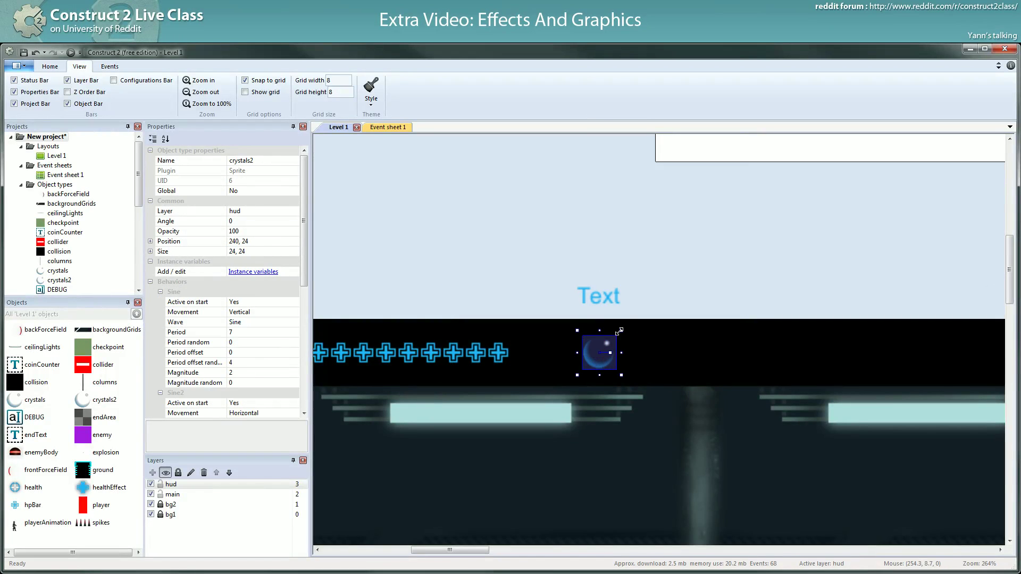
pyautogui.moveTo(624, 328); pyautogui.dragTo(630, 322)
pyautogui.moveTo(621, 358); pyautogui.dragTo(605, 363)
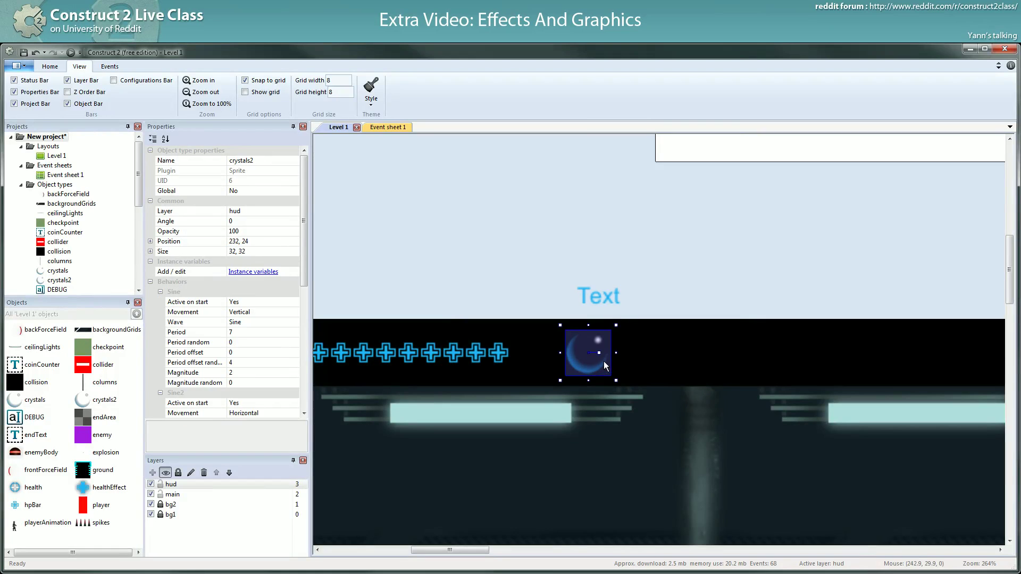
# Step: Move the coinCounter text back over the HUD crystal, centred at position 232, 24
pyautogui.click(605, 313)
pyautogui.press('Down')
pyautogui.press('Down')
pyautogui.press('Down')
pyautogui.press('Down')
pyautogui.press('Down')
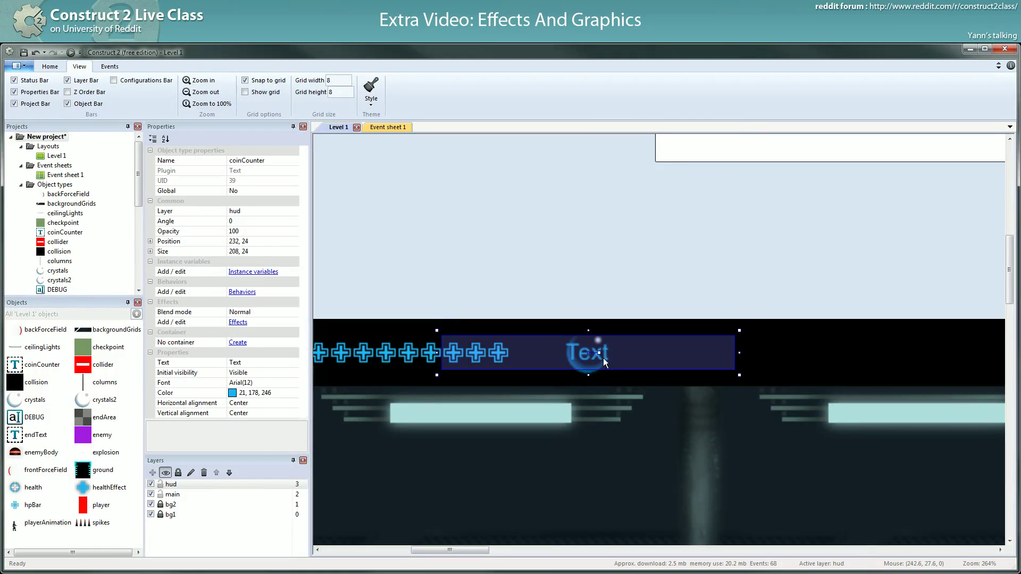
# Step: Preview the layout and play through the start of the level to check the crystal counter in the HUD
pyautogui.press('F5')
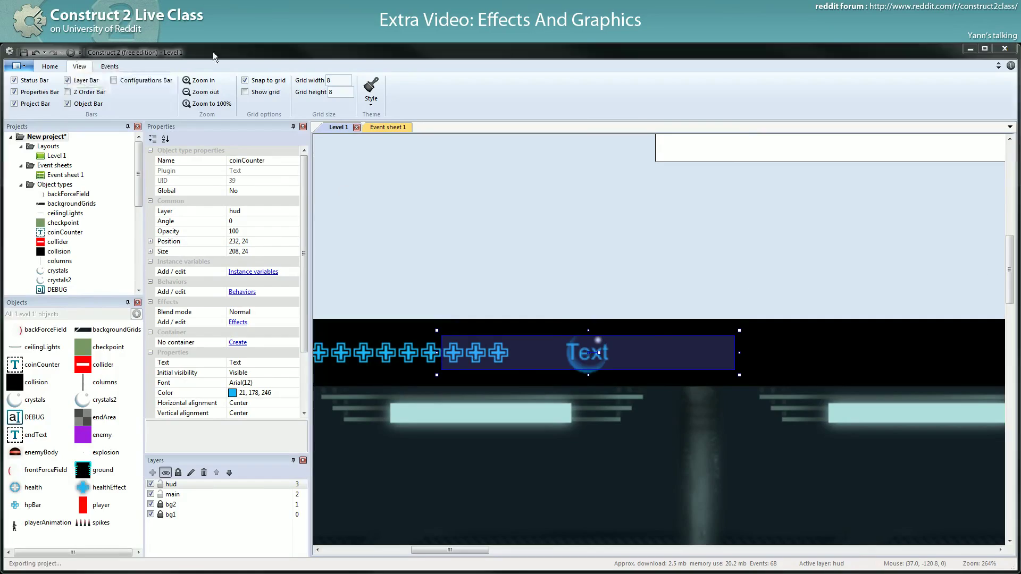
pyautogui.press('F5')
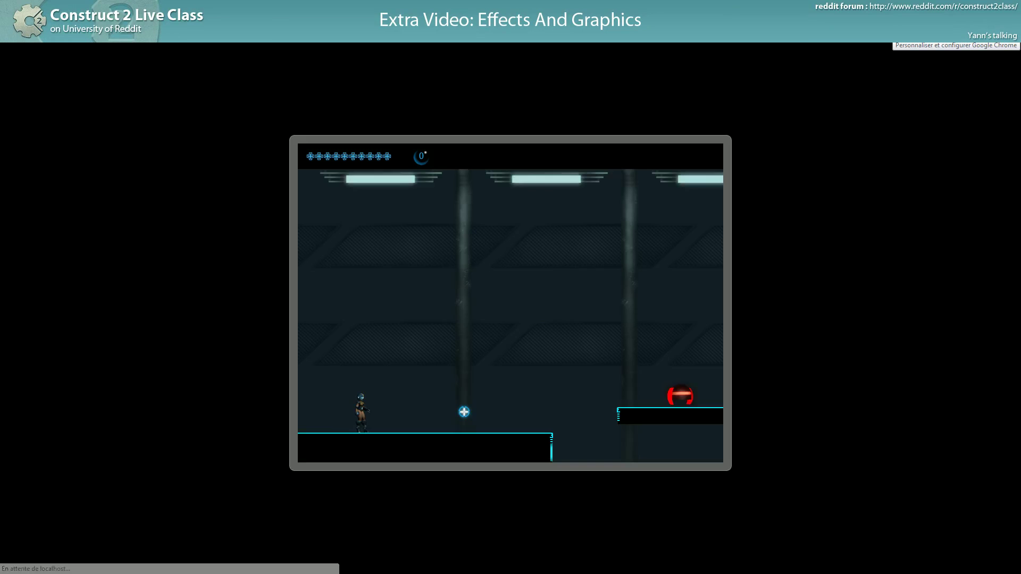
pyautogui.press('Right')
pyautogui.press('Up')
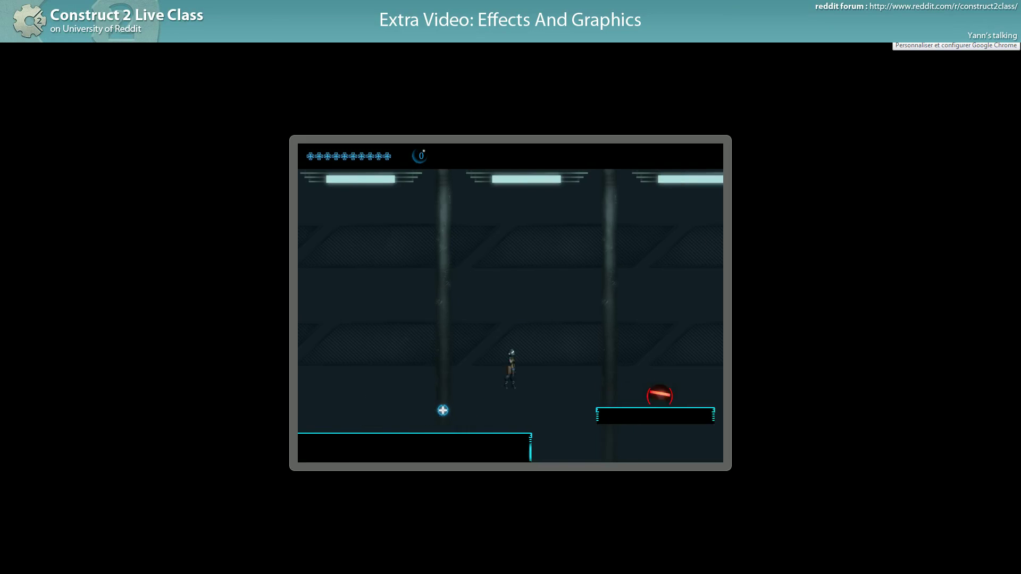
pyautogui.press('Up')
pyautogui.press('Right')
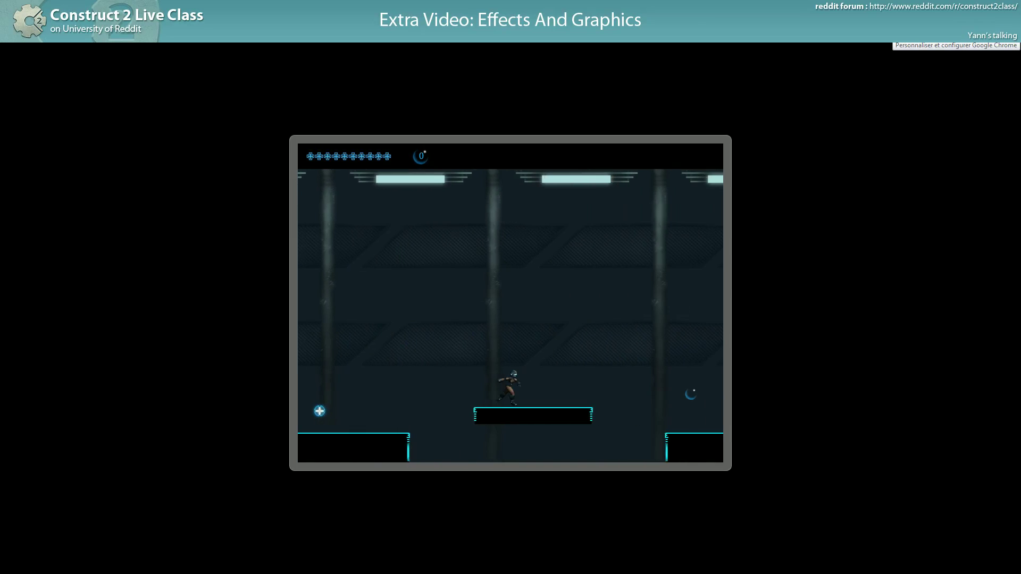
pyautogui.press('Right')
pyautogui.press('Up')
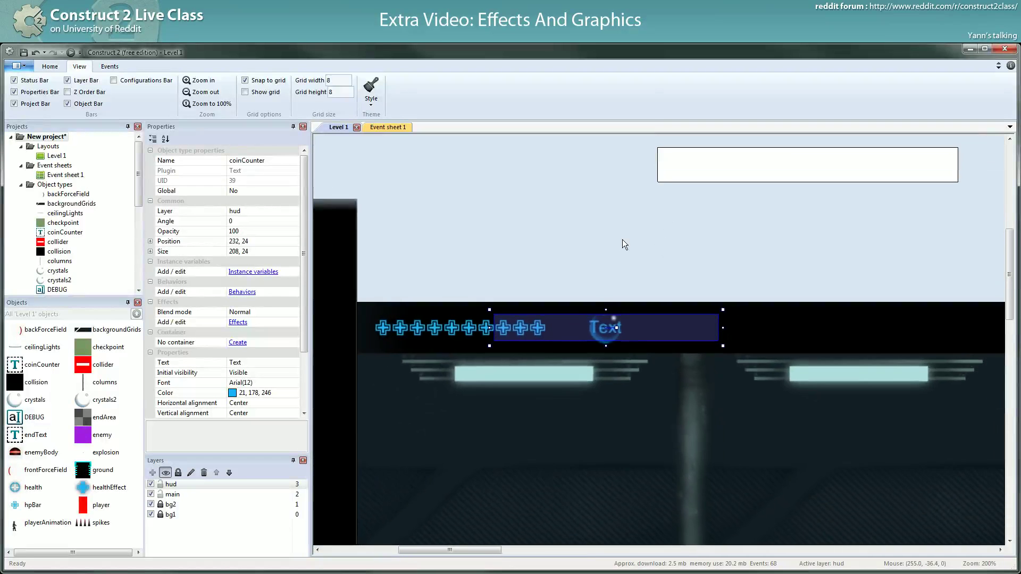
# Step: Nudge the coinCounter text to position 231, 25, comparing its alignment with the running preview
pyautogui.keyDown('ctrl'); pyautogui.scroll(2, 620, 242); pyautogui.keyUp('ctrl')
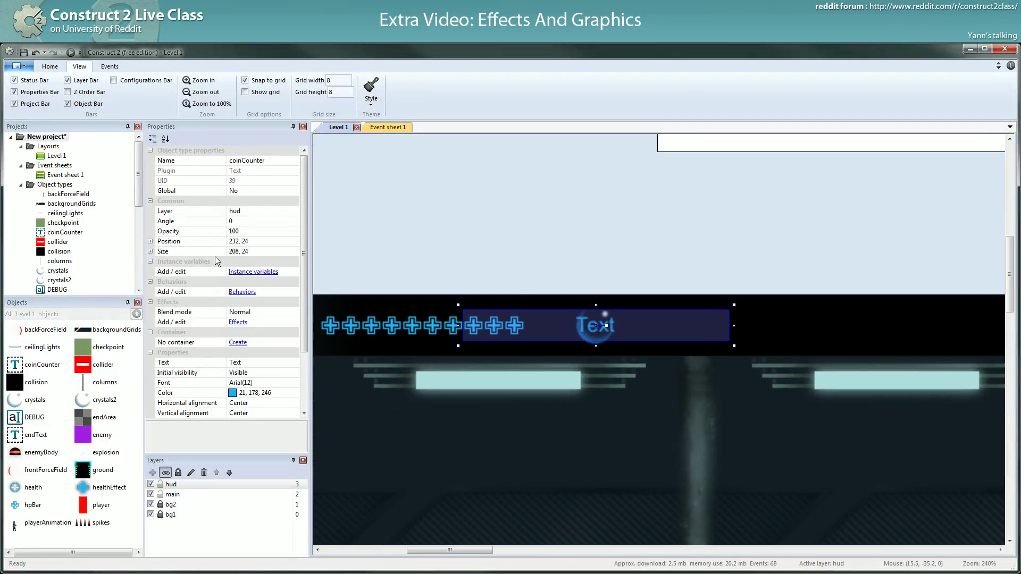
pyautogui.press('Left')
pyautogui.press('Left')
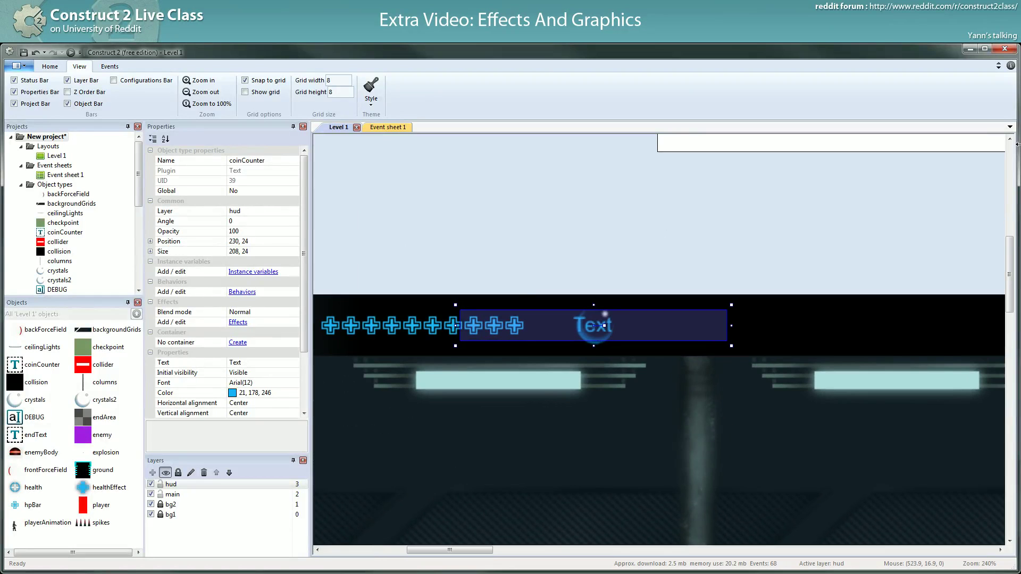
pyautogui.hotkey('alt', 'Tab')
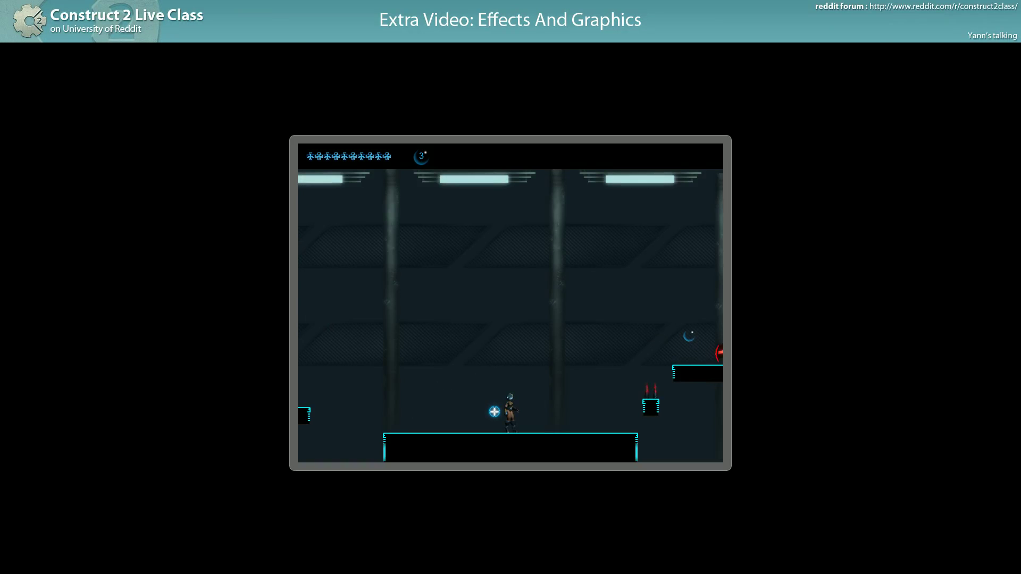
pyautogui.hotkey('alt', 'Tab')
pyautogui.press('Right')
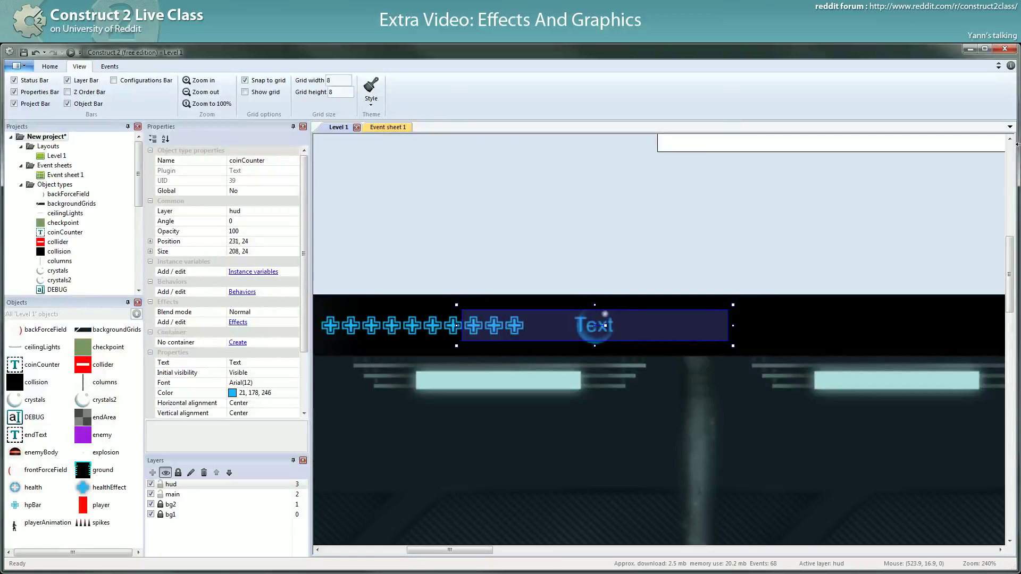
pyautogui.press('Down')
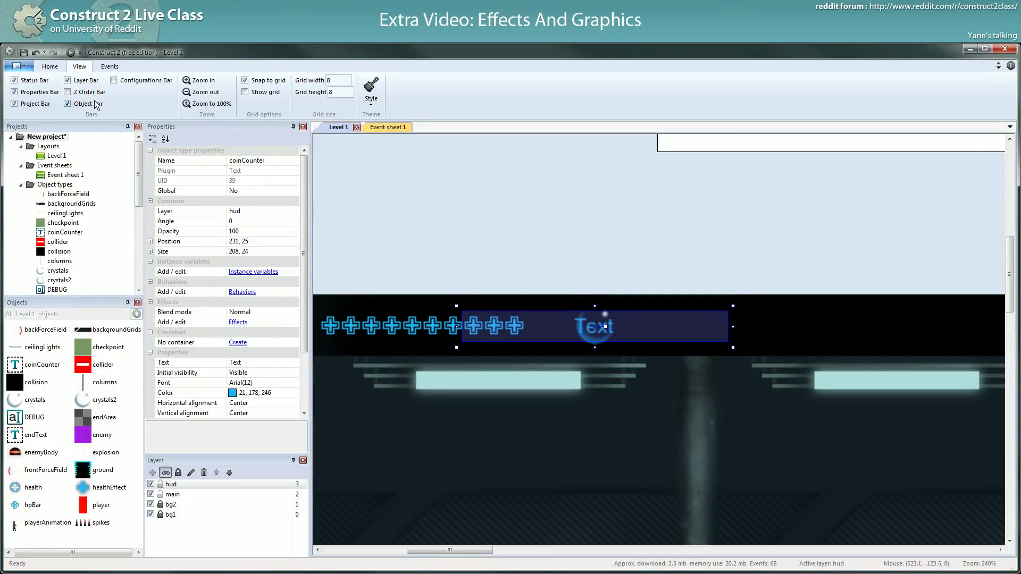
# Step: Run the layout preview again and play briefly to check the counter's alignment on the crystal
pyautogui.moveTo(300, 341); pyautogui.dragTo(300, 372)
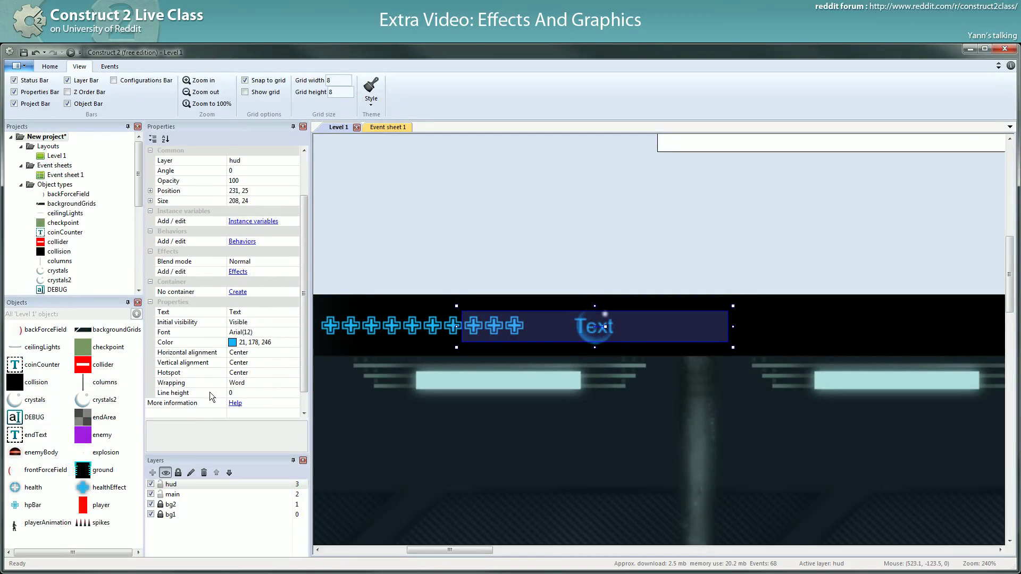
pyautogui.click(71, 52)
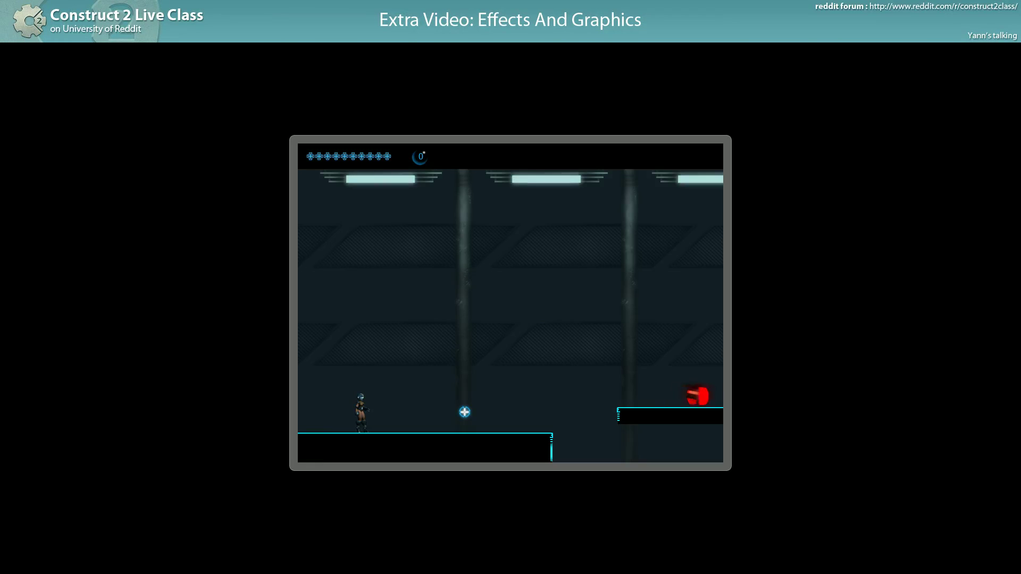
pyautogui.press('Right')
pyautogui.press('Up')
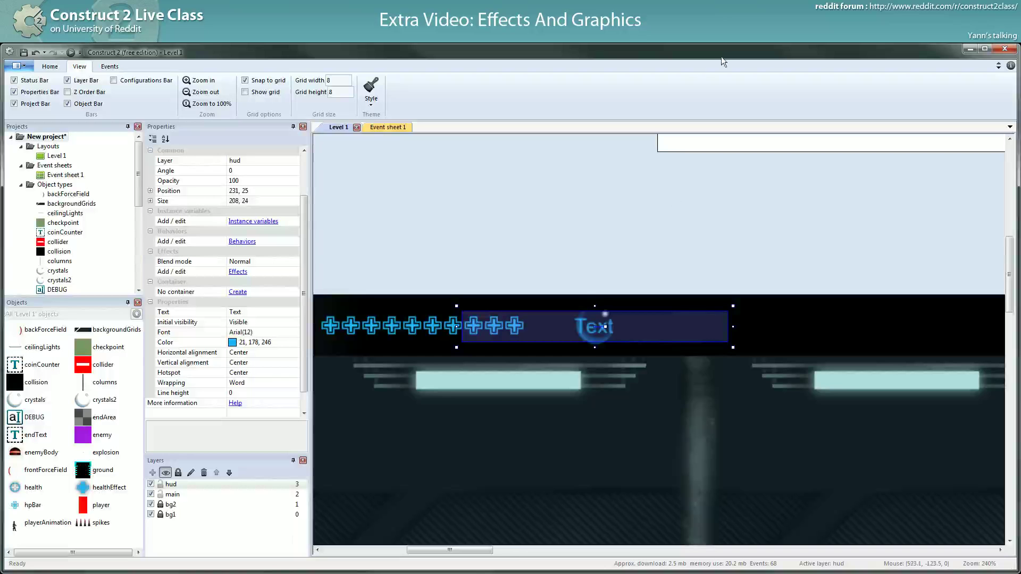
# Step: Remove both Sine behaviors, Sine2 and Sine, from the crystals2 sprite in the HUD
pyautogui.click(593, 343)
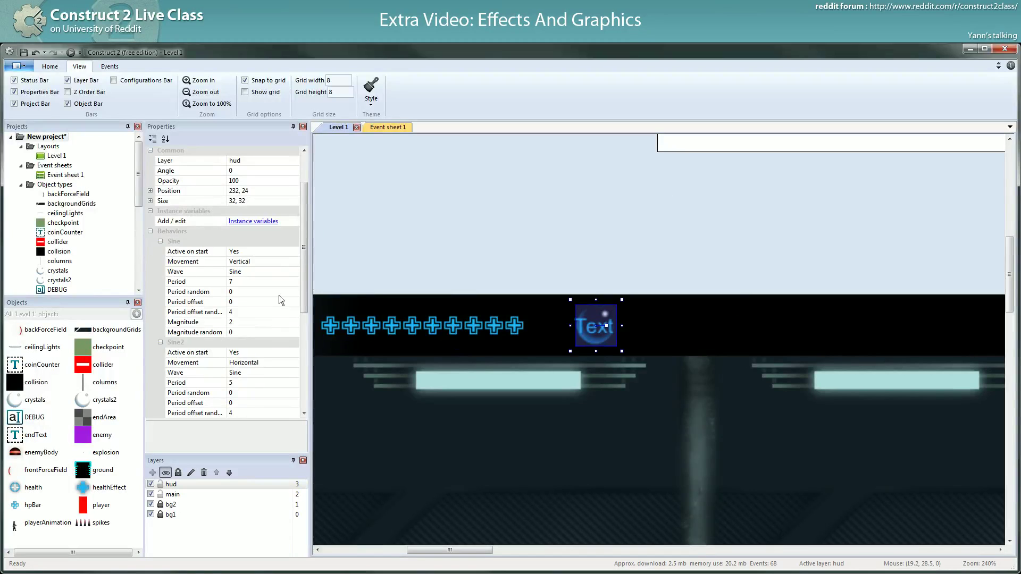
pyautogui.scroll(-5, 297, 275)
pyautogui.click(242, 333)
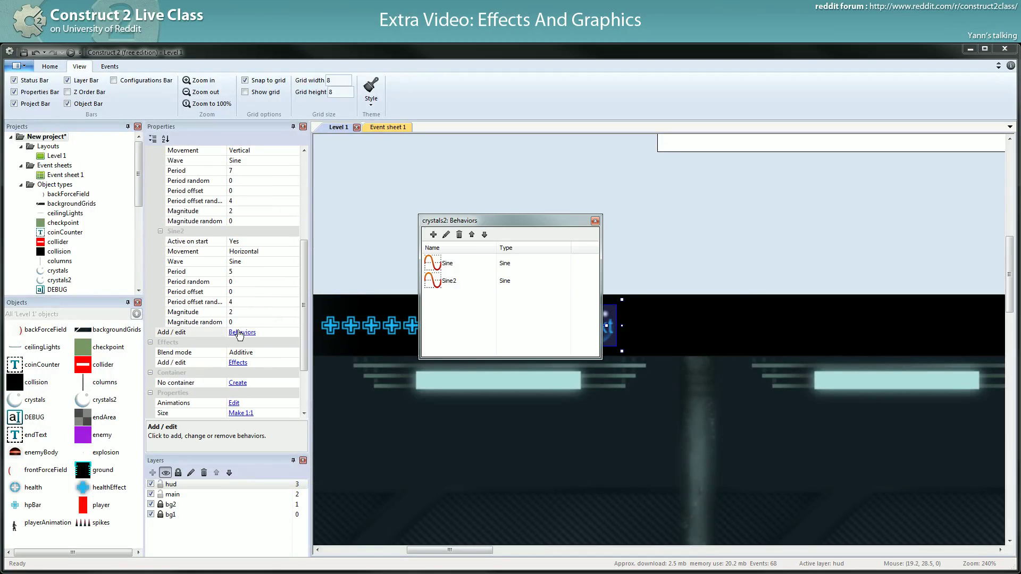
pyautogui.click(481, 282)
pyautogui.click(459, 235)
pyautogui.click(551, 319)
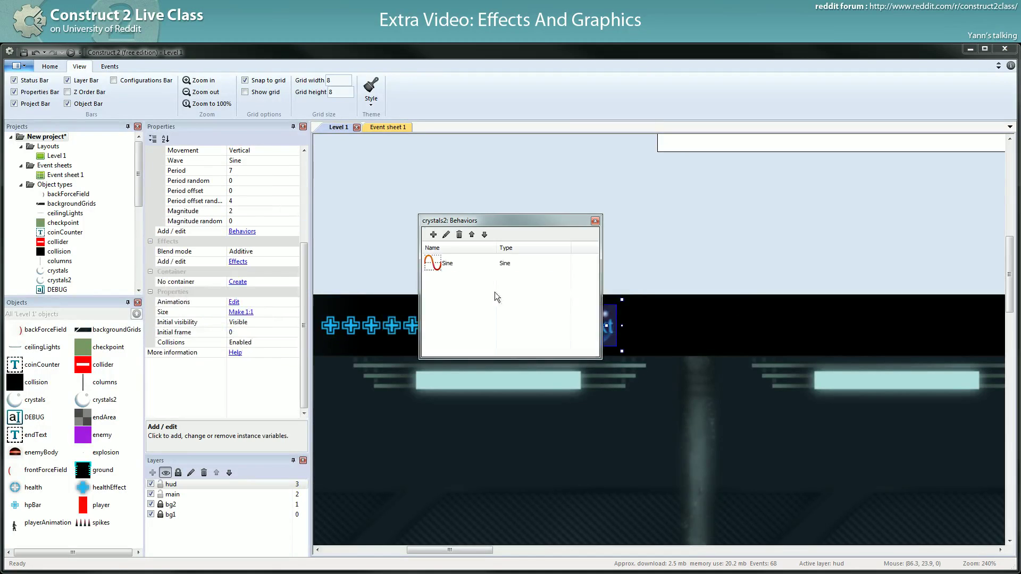
pyautogui.click(464, 264)
pyautogui.press('Delete')
pyautogui.click(550, 319)
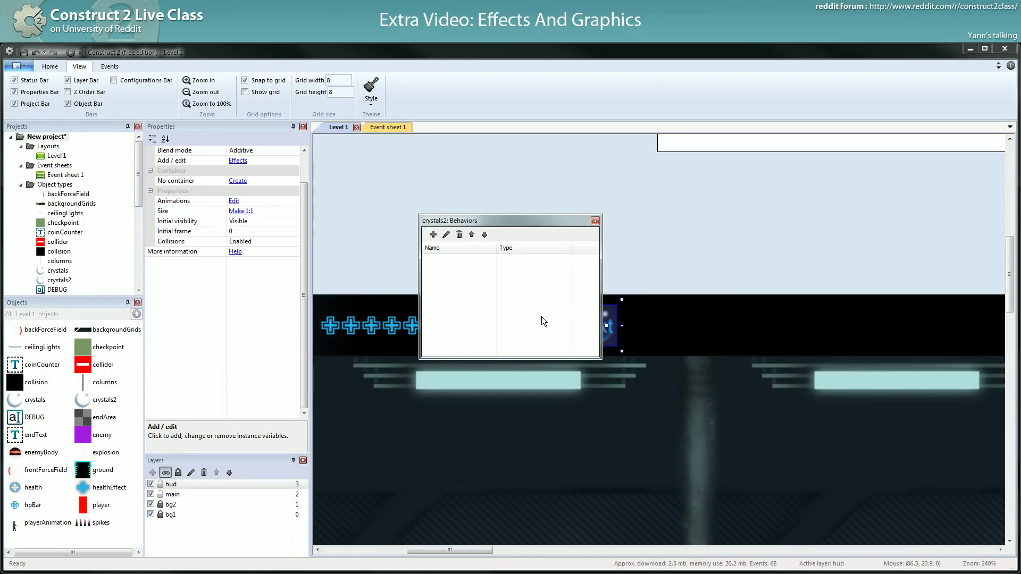
pyautogui.click(596, 221)
# Step: Realign the coinCounter text with the centre of the HUD crystal and preview the layout
pyautogui.click(595, 334)
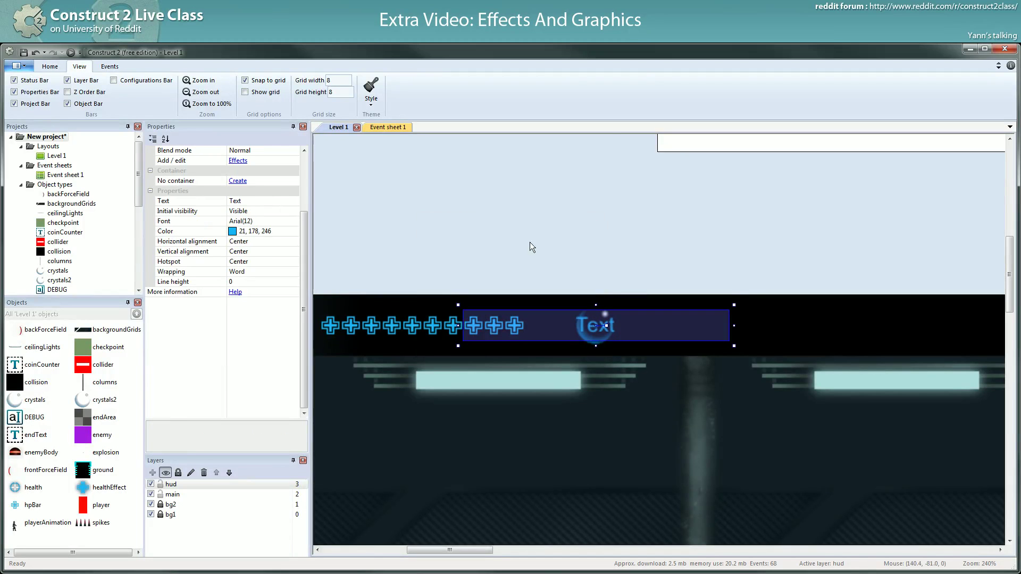
pyautogui.click(70, 52)
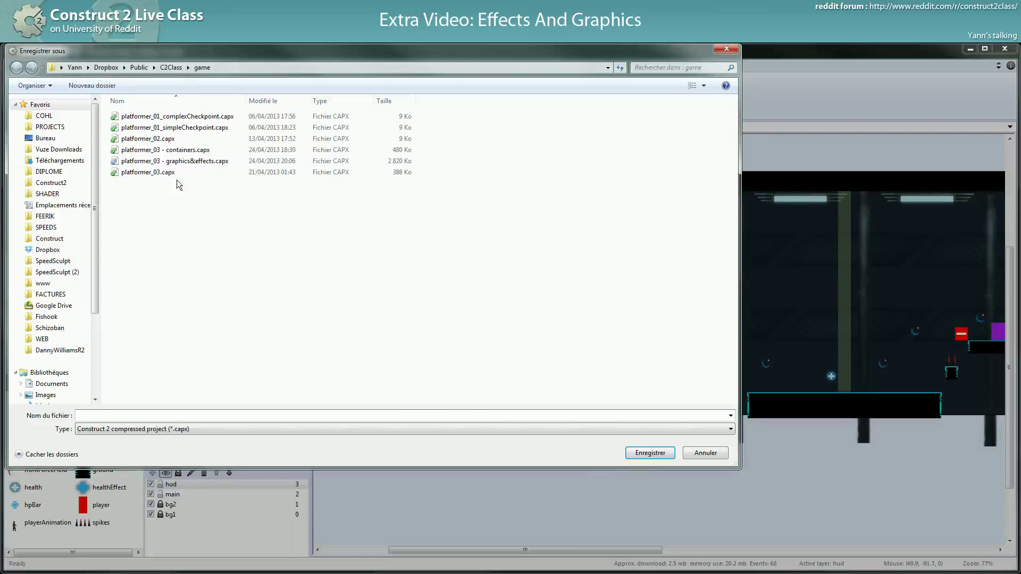
# Step: Dismiss the save-as dialog and save the project
pyautogui.click(706, 453)
pyautogui.click(24, 52)
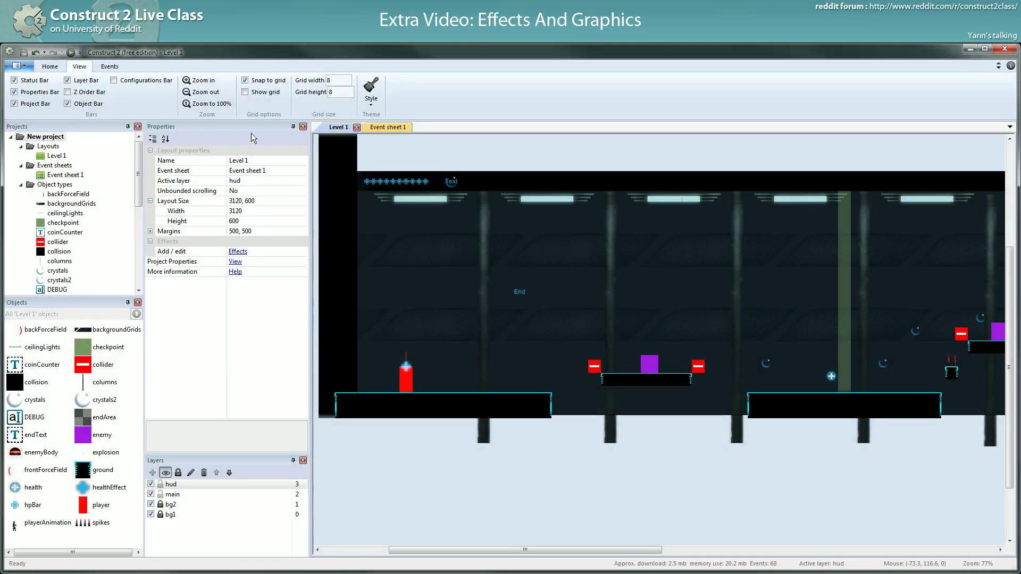
# Step: Add a Move to top action for playerAnimation to the On start of layout event in Event sheet 1
pyautogui.moveTo(436, 184); pyautogui.dragTo(456, 195, button='middle')
pyautogui.keyDown('ctrl'); pyautogui.scroll(-3, 495, 193); pyautogui.keyUp('ctrl')
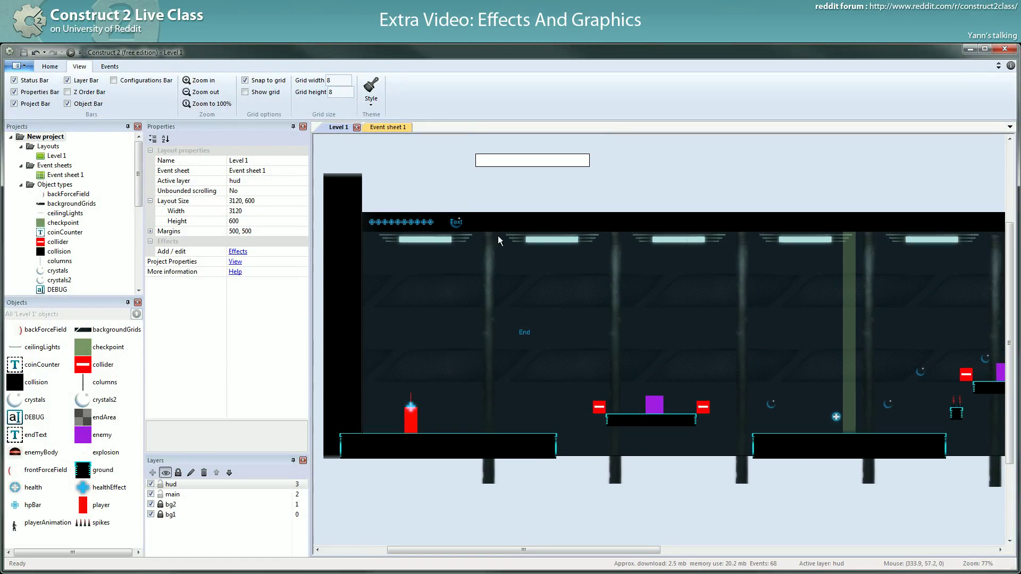
pyautogui.keyDown('ctrl'); pyautogui.scroll(-3, 493, 222); pyautogui.keyUp('ctrl')
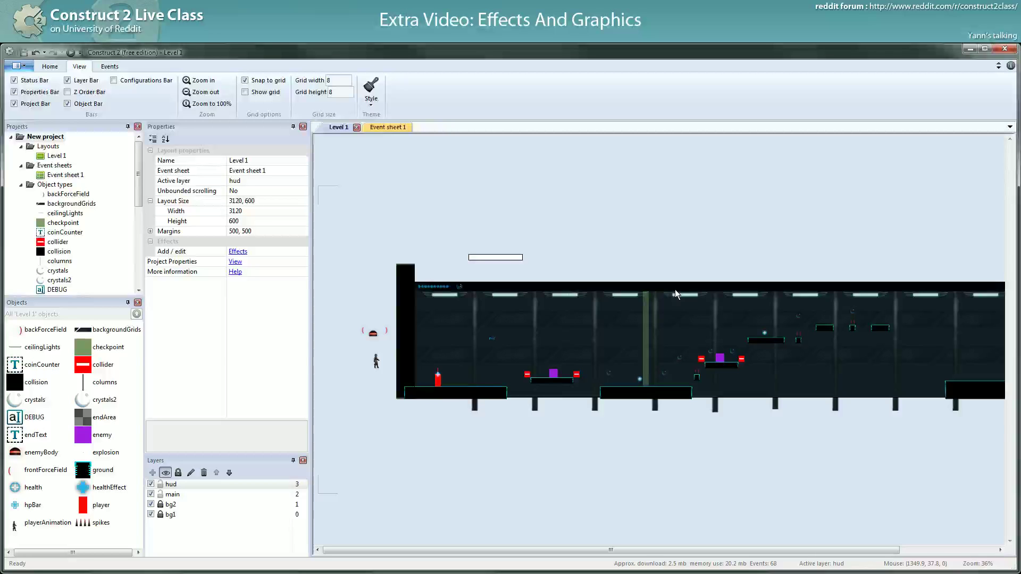
pyautogui.click(385, 127)
pyautogui.scroll(2, 530, 179)
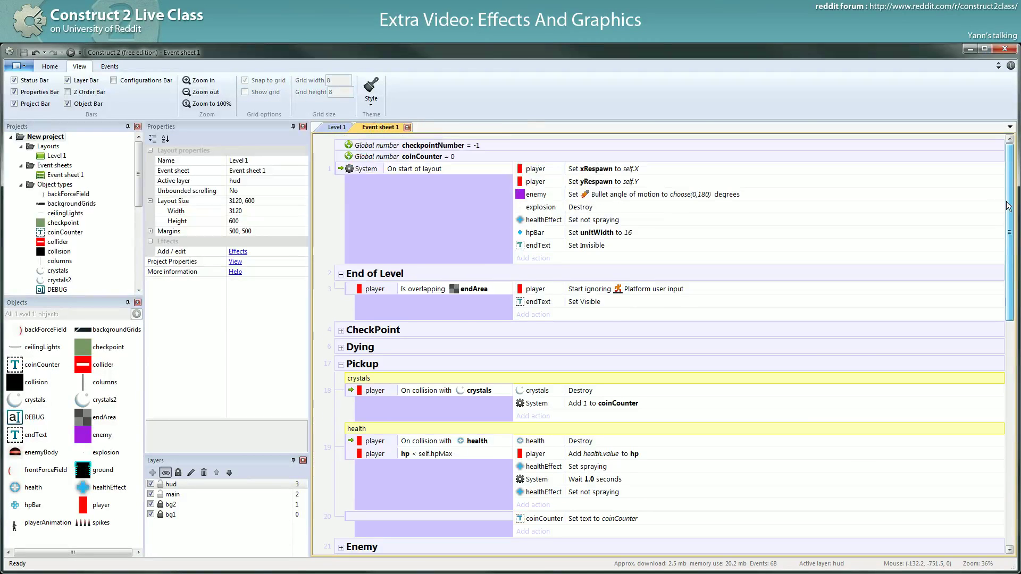
pyautogui.click(534, 259)
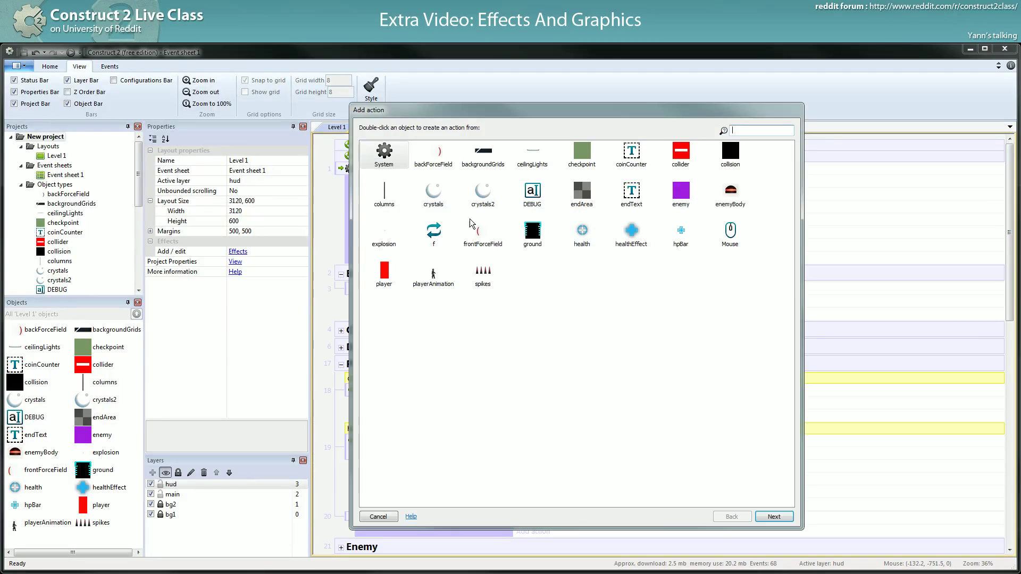
pyautogui.click(434, 277)
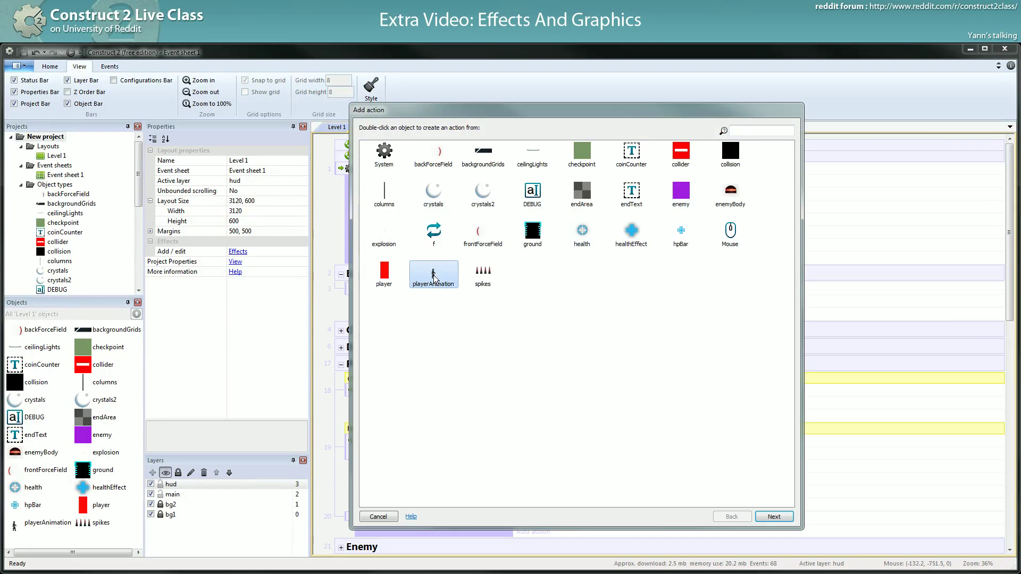
pyautogui.doubleClick(435, 277)
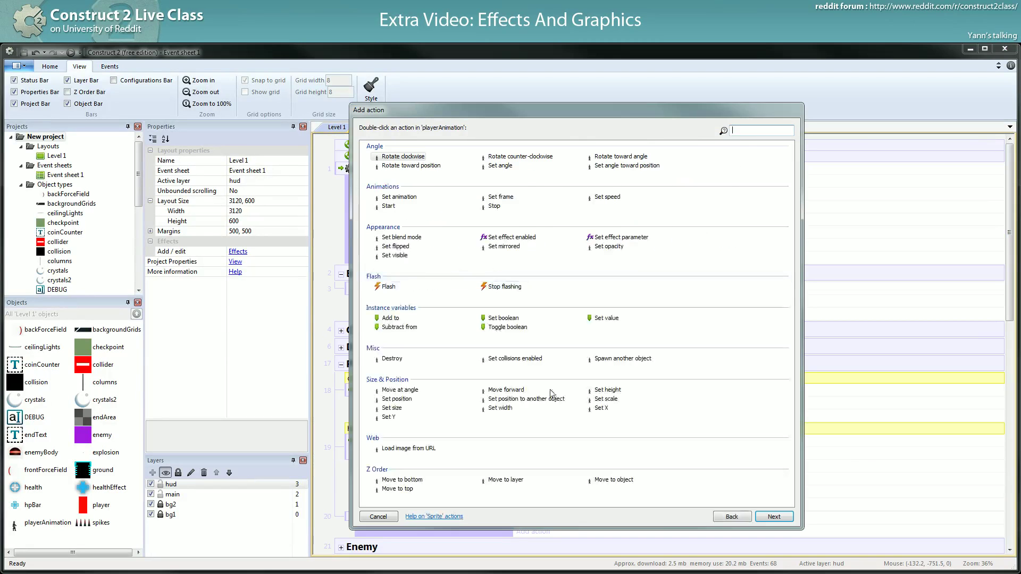
pyautogui.doubleClick(397, 489)
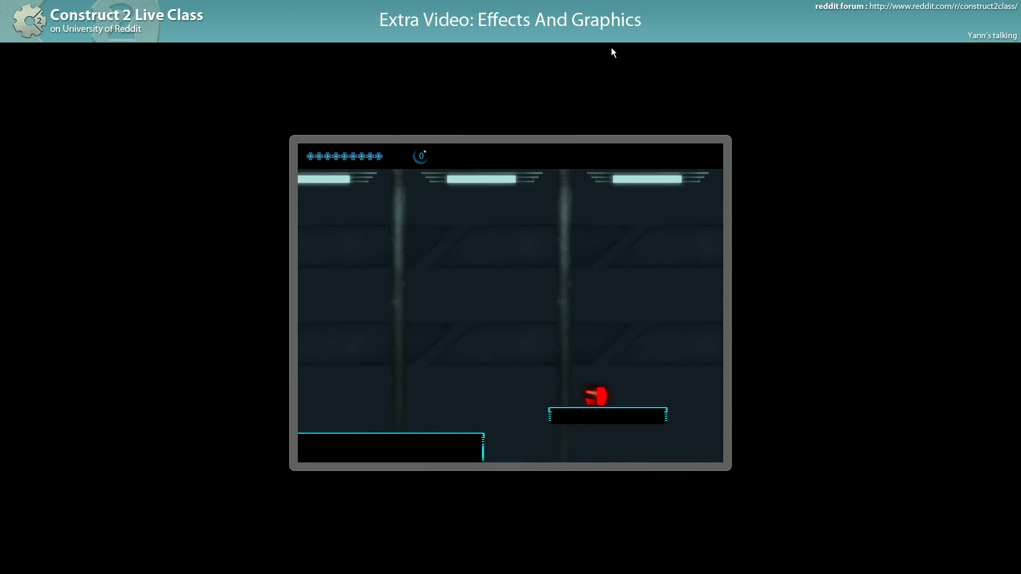
# Step: Play the previewed level, collecting crystals and passing the health pickup, to check the player animation's layering
pyautogui.press('Right')
pyautogui.press('Up')
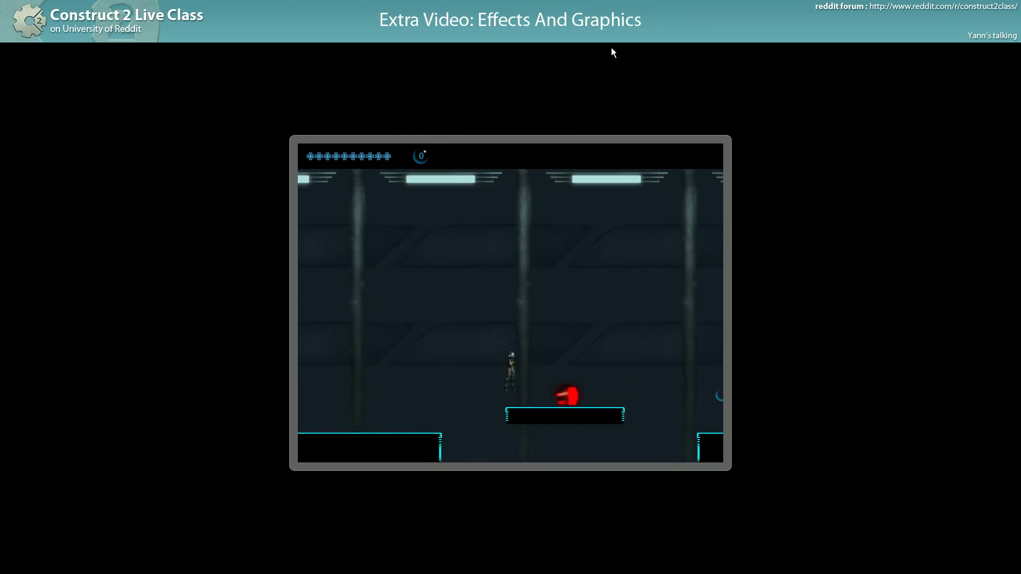
pyautogui.press('Up')
pyautogui.press('Right')
pyautogui.press('Right')
pyautogui.press('Up')
pyautogui.press('Right')
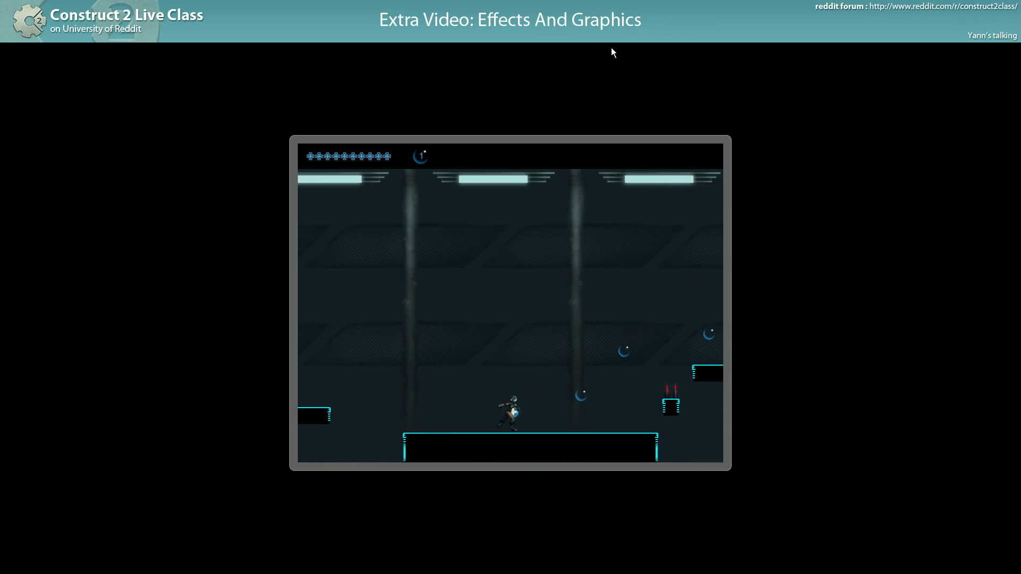
pyautogui.press('Right')
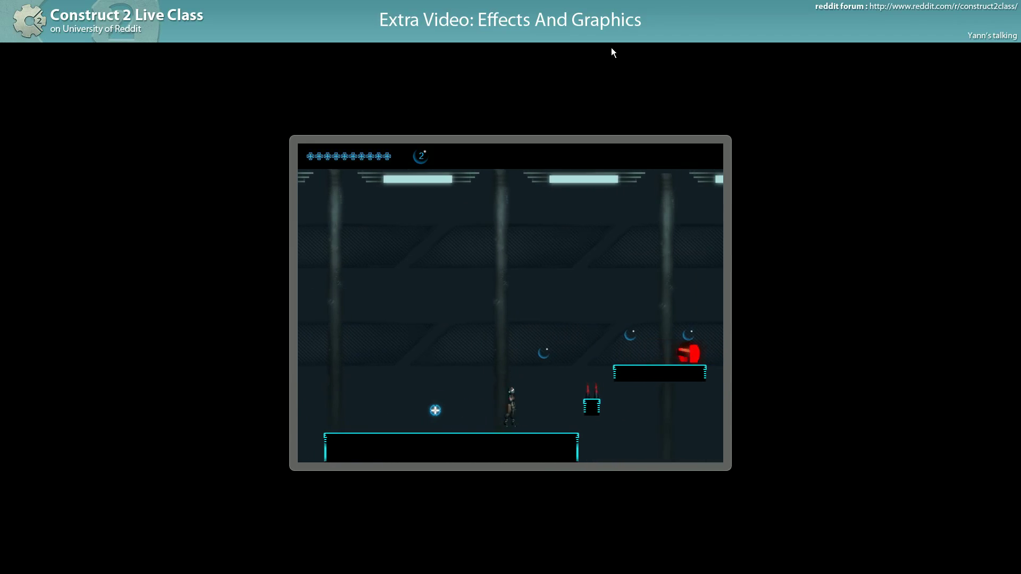
pyautogui.press('Up')
pyautogui.press('Right')
pyautogui.press('Left')
pyautogui.press('Right')
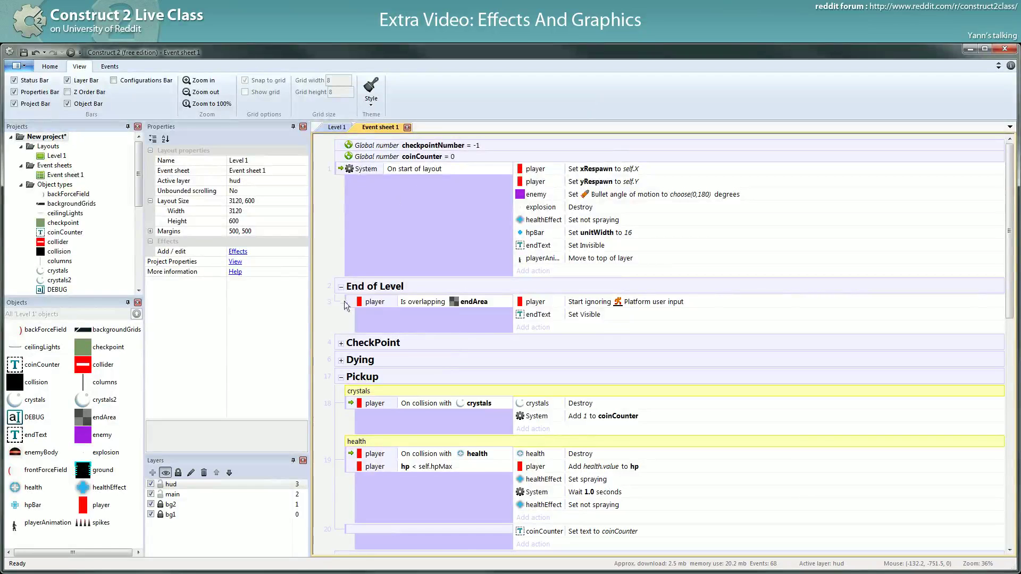
# Step: Collapse the End of Level and Pickup event groups
pyautogui.click(341, 287)
pyautogui.click(341, 338)
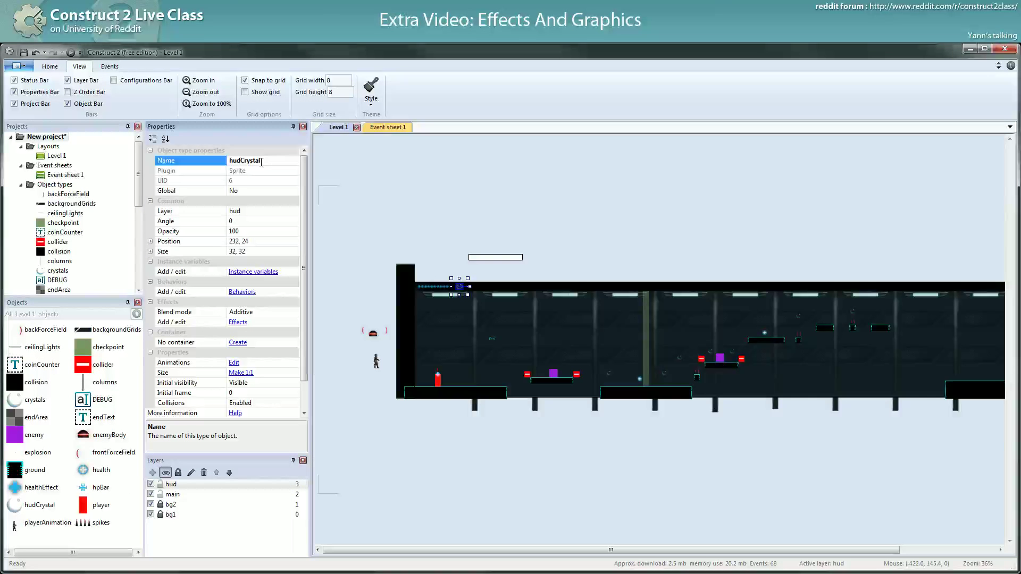
# Step: Save the project
pyautogui.click(23, 52)
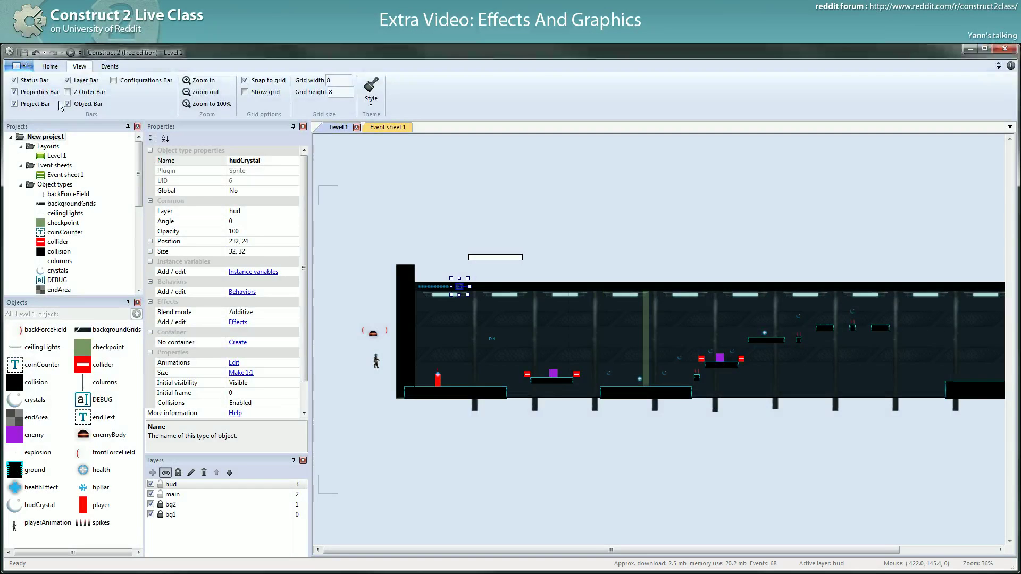
pyautogui.moveTo(694, 339); pyautogui.dragTo(554, 346, button='middle')
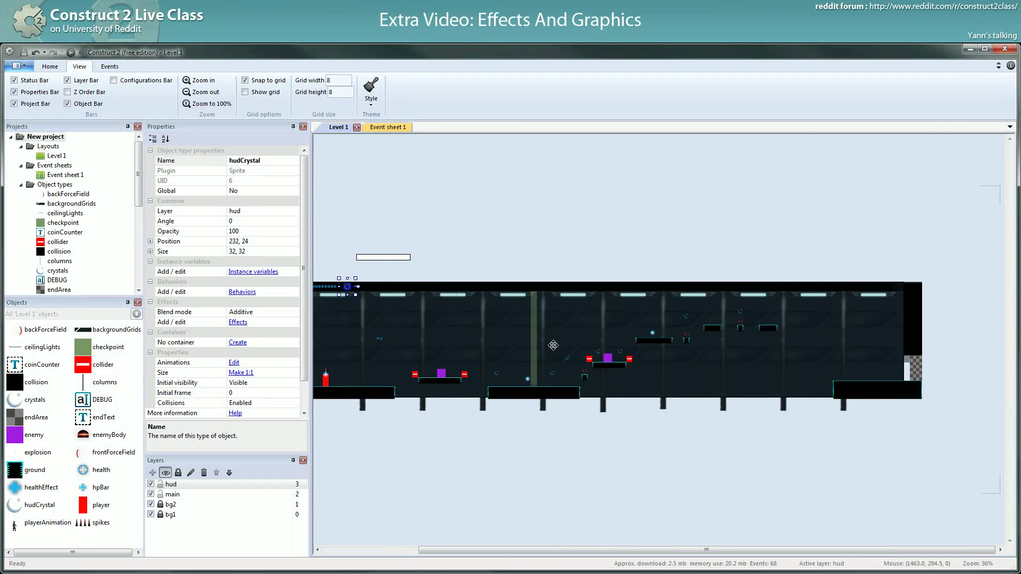
pyautogui.moveTo(803, 376); pyautogui.dragTo(703, 365, button='middle')
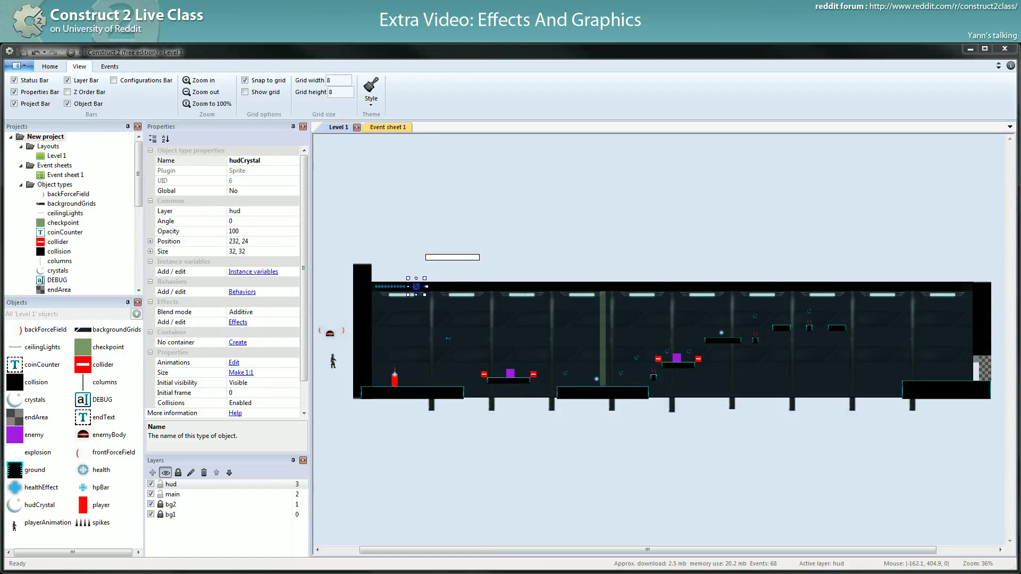
# Step: Insert a new Sprite on the hud layer below the level and load the teal vertical gradient image into it
pyautogui.click(483, 441)
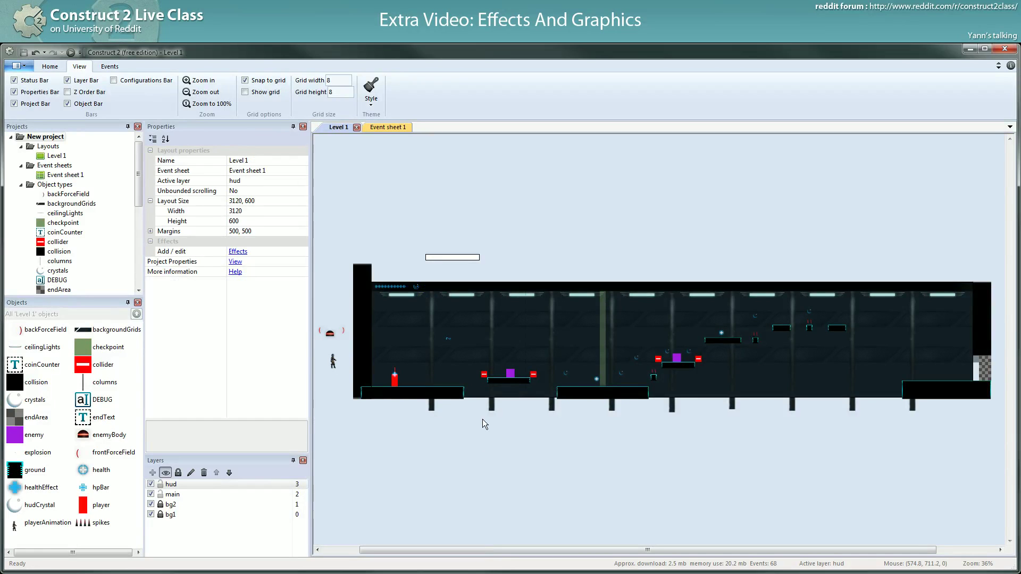
pyautogui.doubleClick(483, 419)
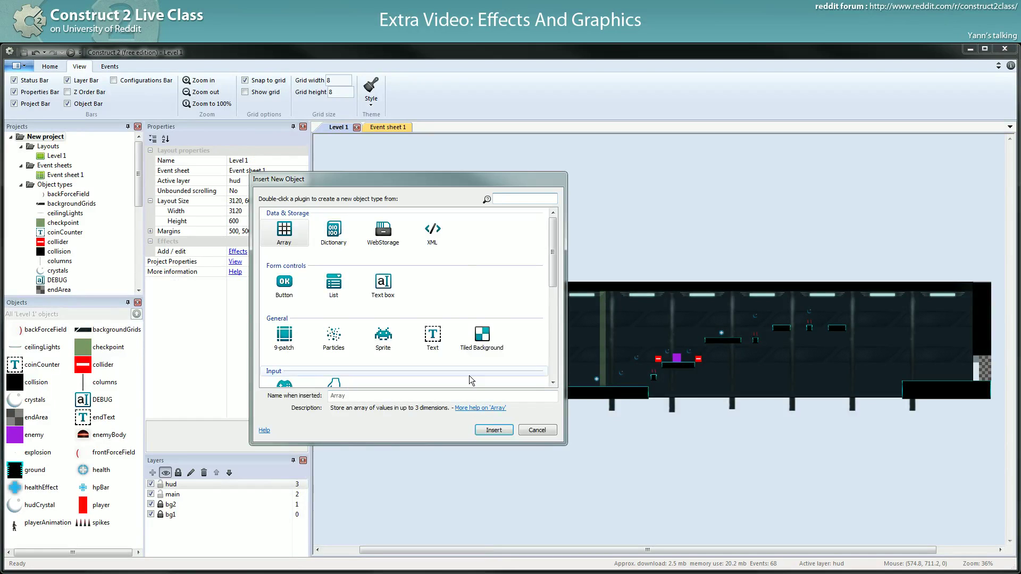
pyautogui.doubleClick(383, 335)
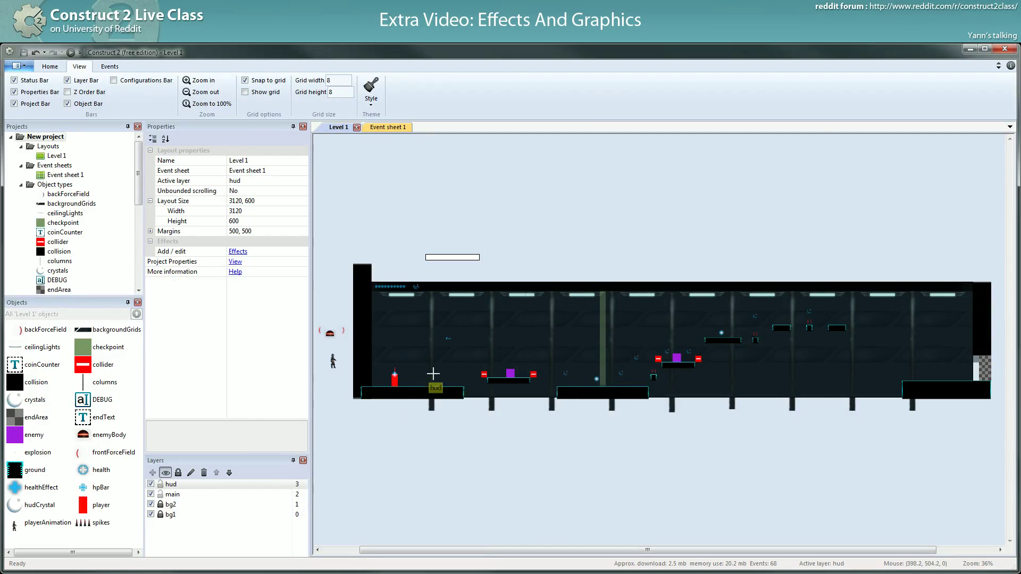
pyautogui.click(465, 439)
pyautogui.click(418, 93)
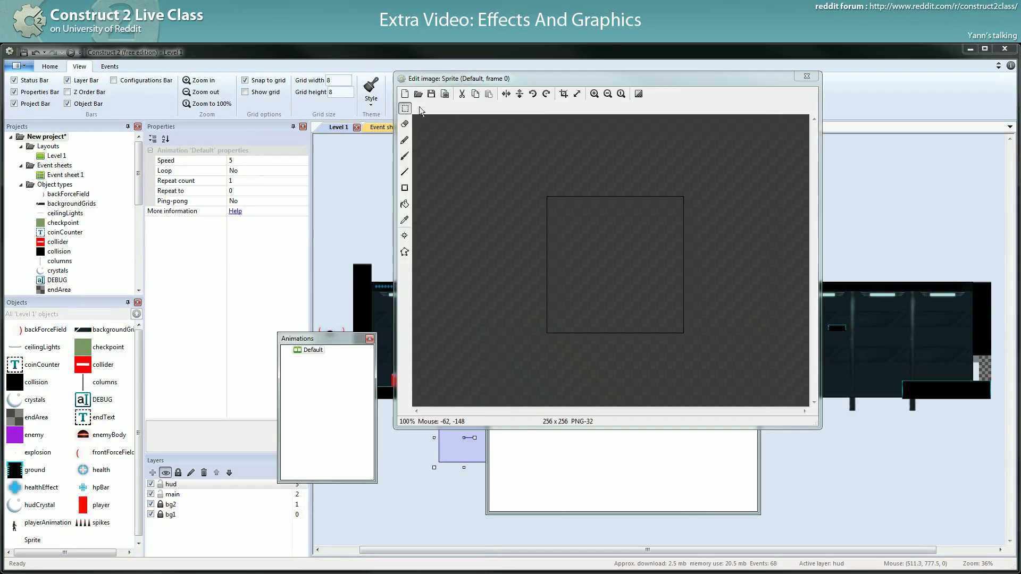
pyautogui.doubleClick(627, 215)
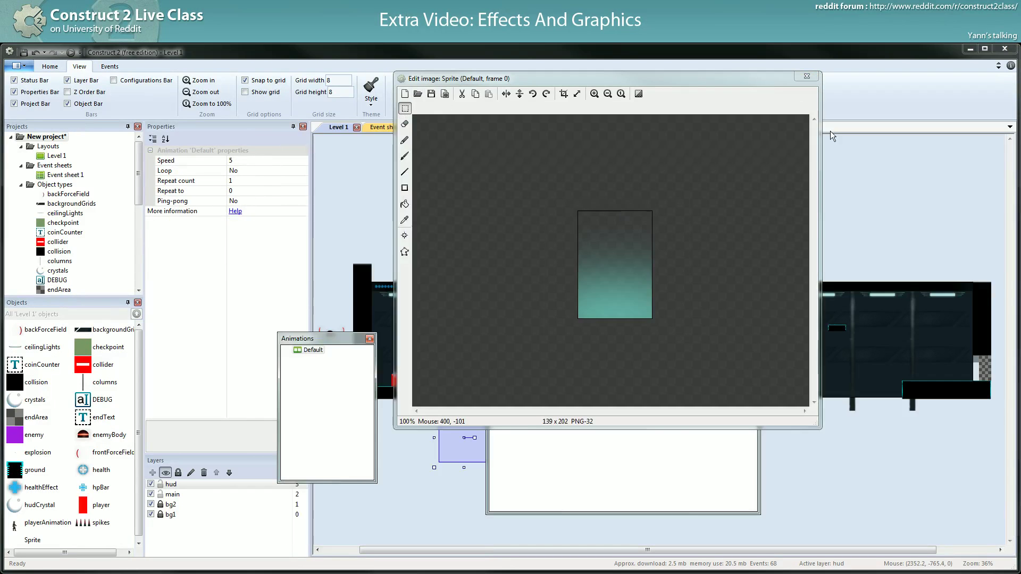
pyautogui.click(809, 75)
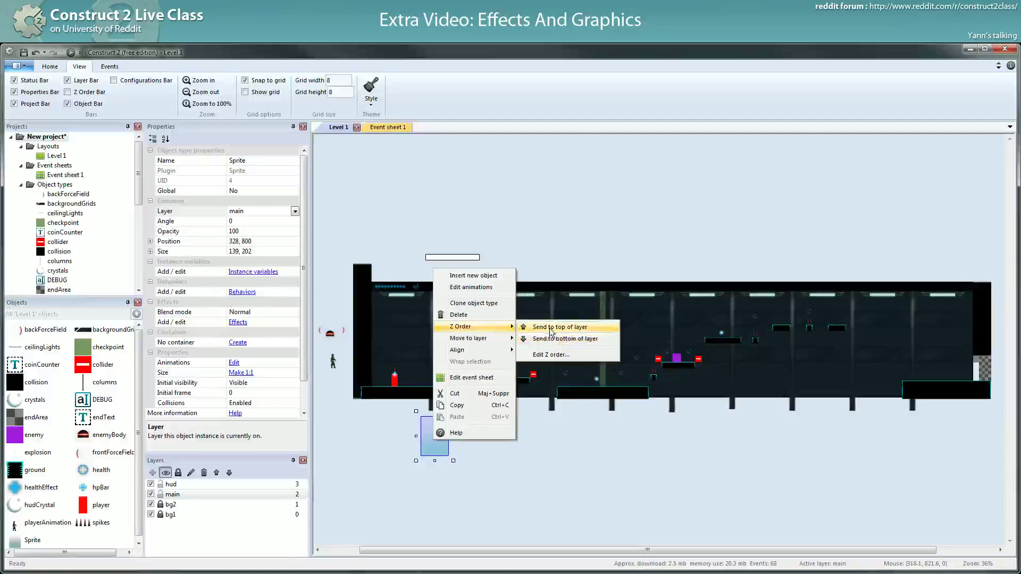
# Step: Place the gradient sprite on the main layer at the level's lower-left corner and quick-assign its origin point to the top-left
pyautogui.click(549, 328)
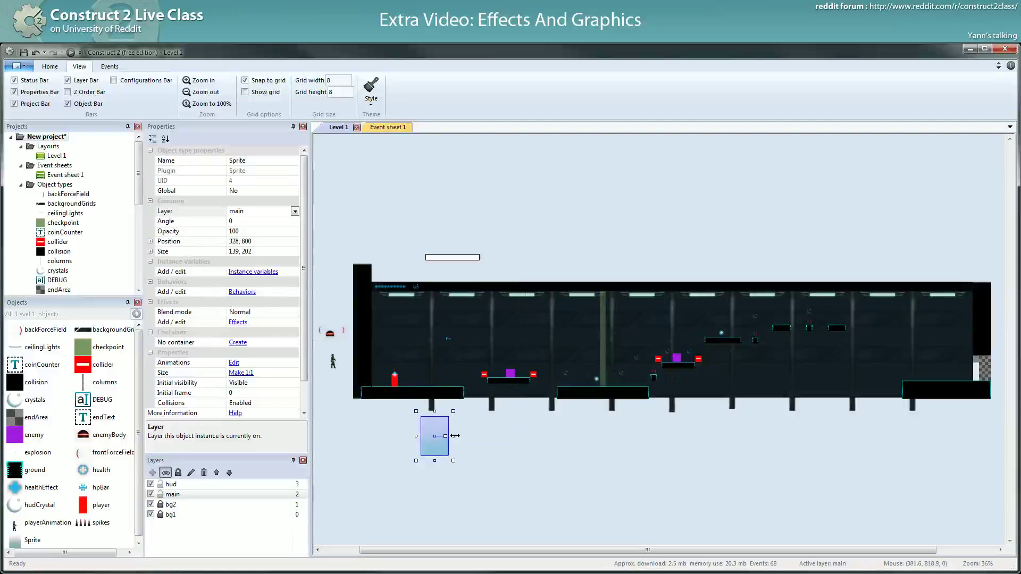
pyautogui.moveTo(427, 441); pyautogui.dragTo(380, 400)
pyautogui.doubleClick(380, 400)
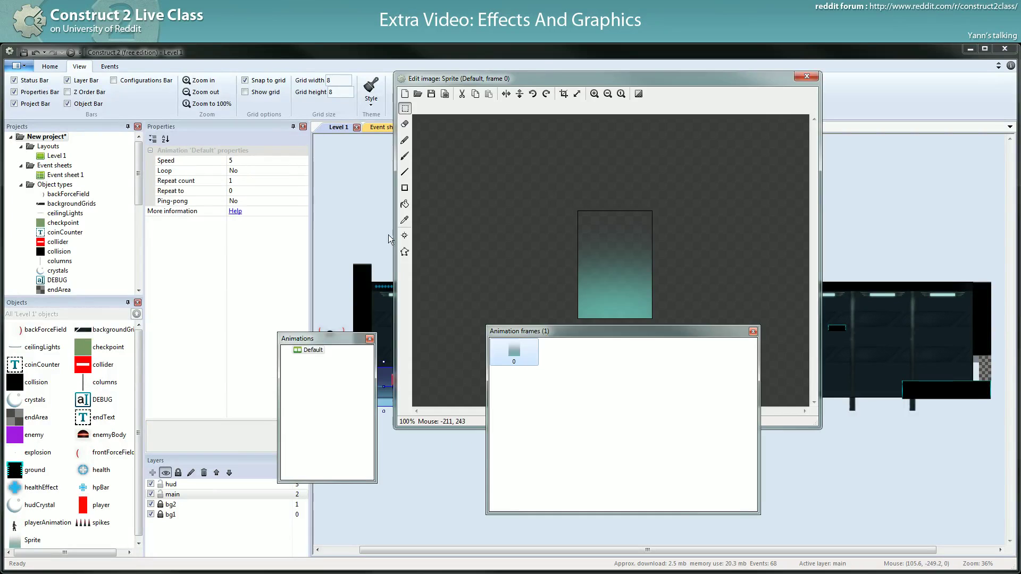
pyautogui.click(405, 236)
pyautogui.rightClick(53, 267)
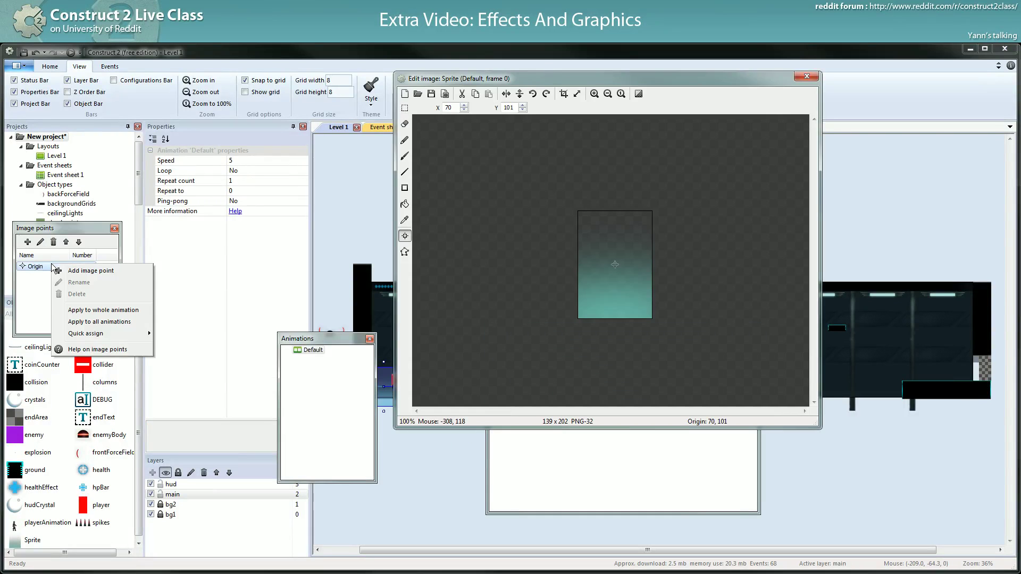
pyautogui.moveTo(126, 335)
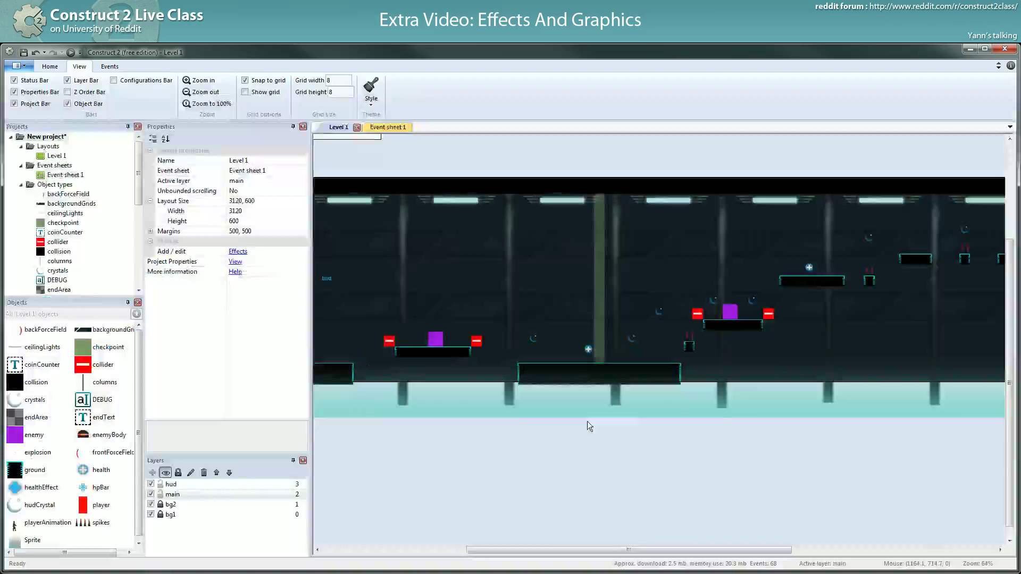
# Step: Shorten the gradient strip along the level floor to 3120 by 112 at position 0, 529
pyautogui.click(614, 395)
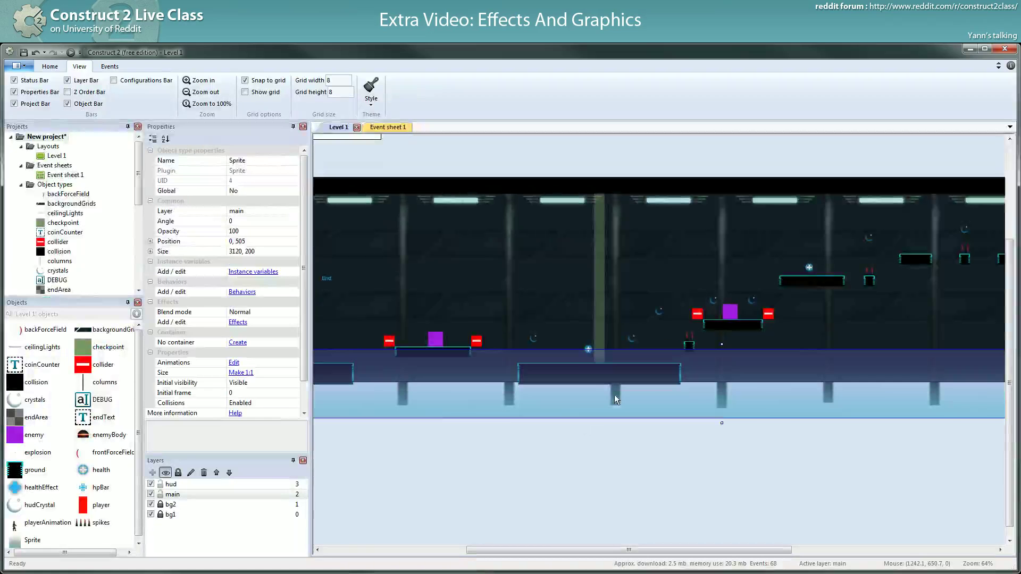
pyautogui.moveTo(721, 419); pyautogui.dragTo(723, 396)
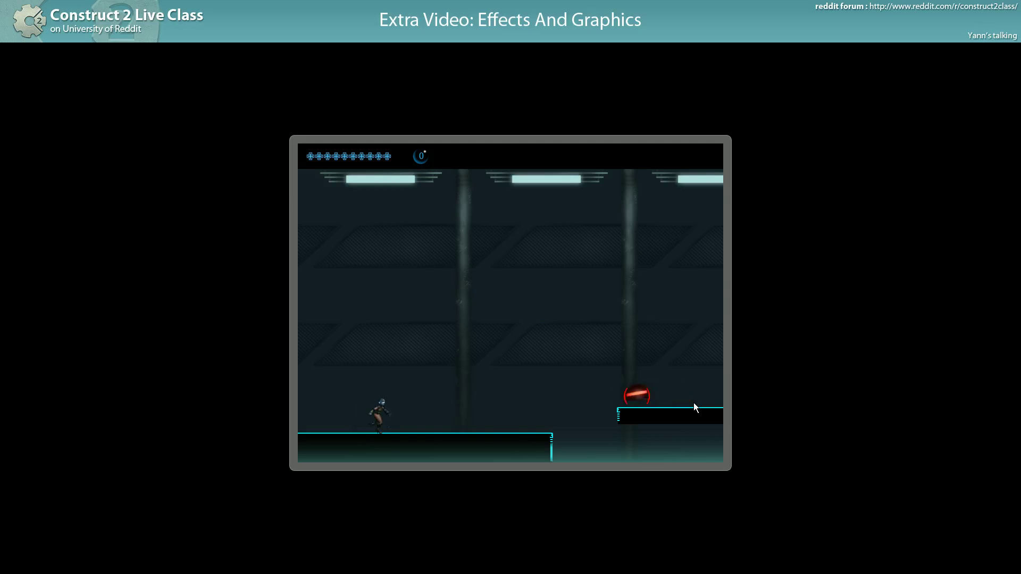
# Step: Play the previewed level across the platforms to the final ground section to check the floor gradient, and return to the editor
pyautogui.press('Up')
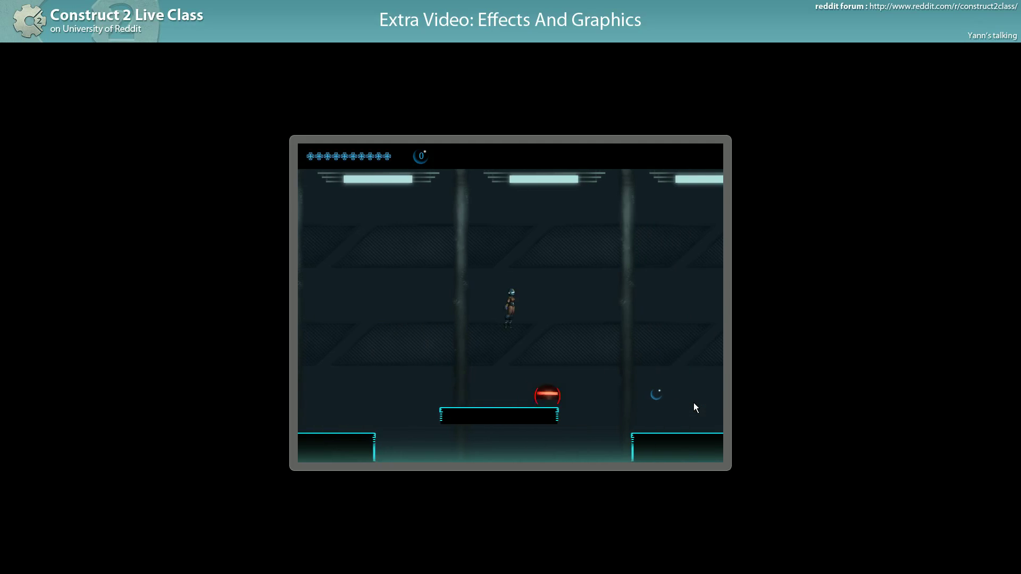
pyautogui.press('Right')
pyautogui.press('Right')
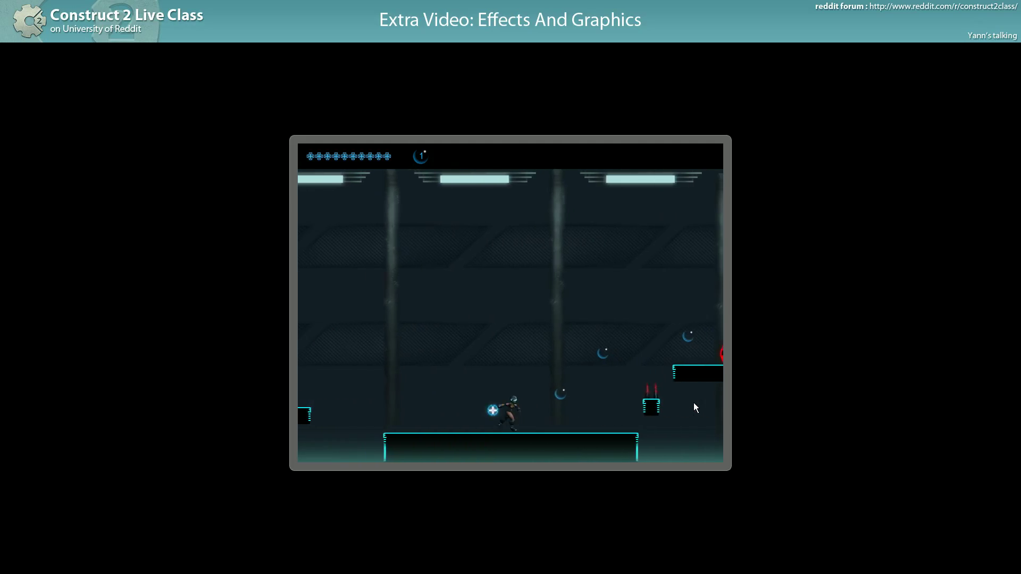
pyautogui.press('Up')
pyautogui.press('Right')
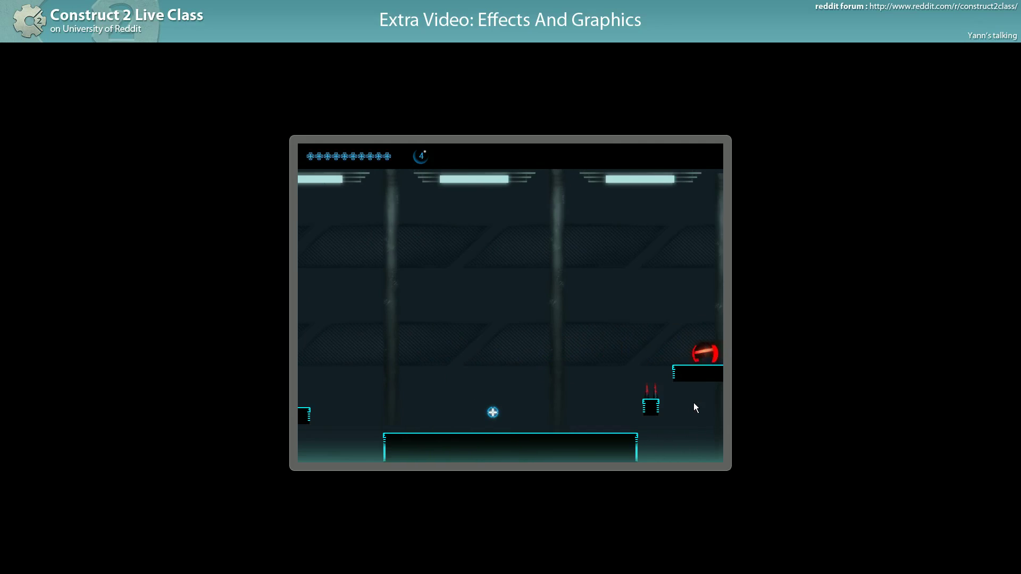
pyautogui.press('Right')
pyautogui.press('Up')
pyautogui.press('Right')
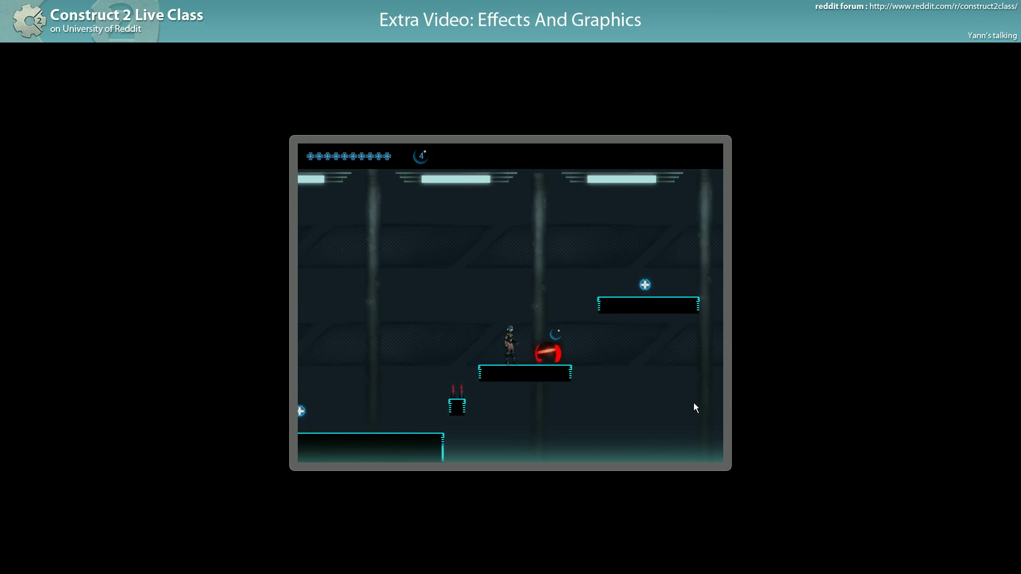
pyautogui.press('Up')
pyautogui.press('Right')
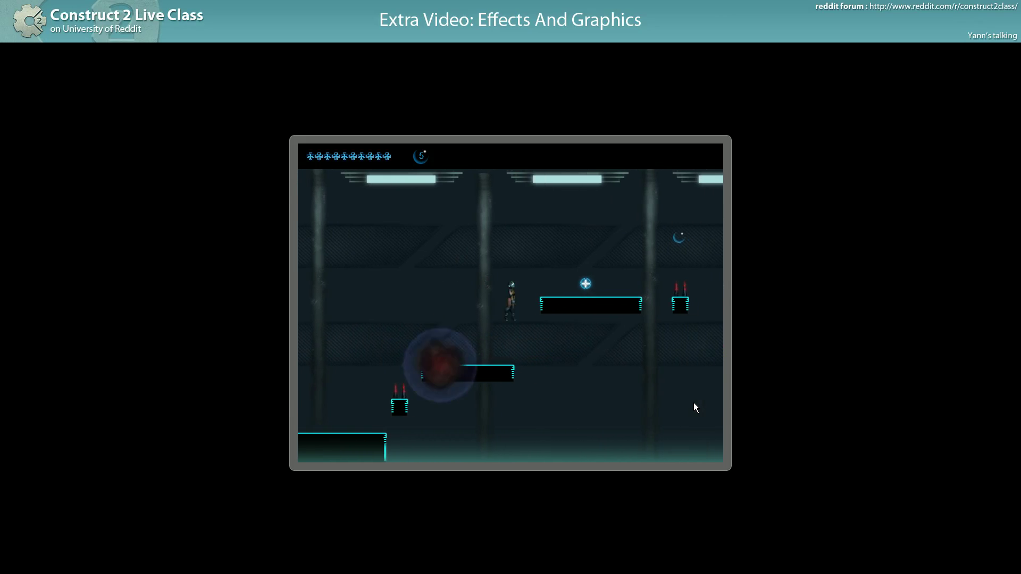
pyautogui.press('Up')
pyautogui.press('Right')
pyautogui.press('Up')
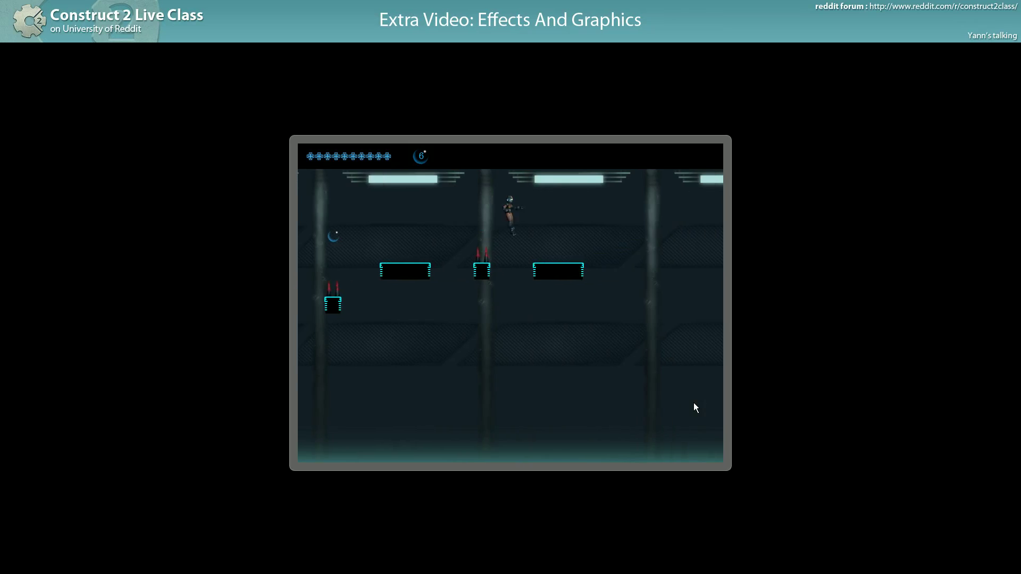
pyautogui.press('Right')
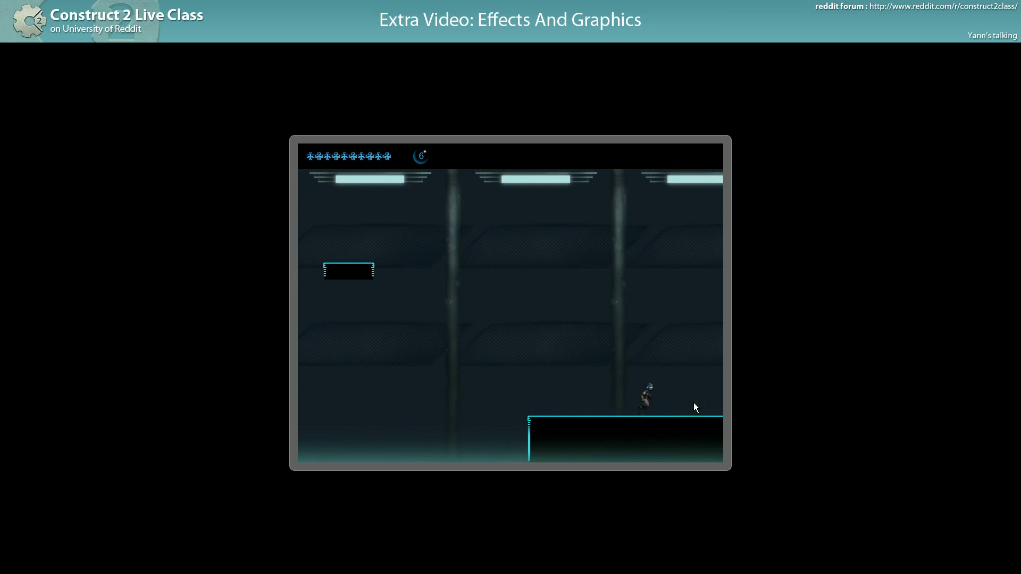
pyautogui.hotkey('alt', 'Tab')
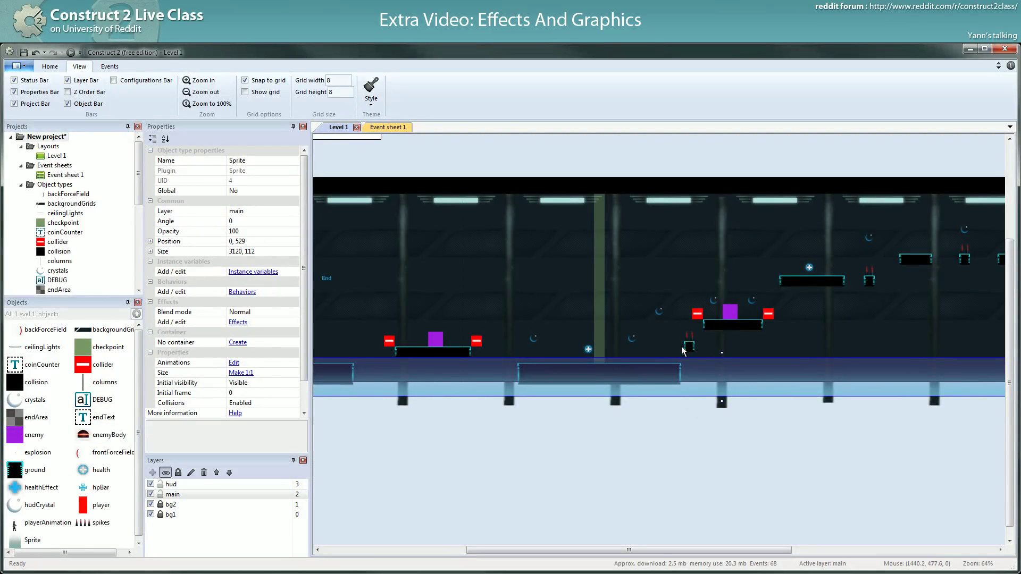
# Step: Open Event sheet 1 and save the project
pyautogui.click(376, 128)
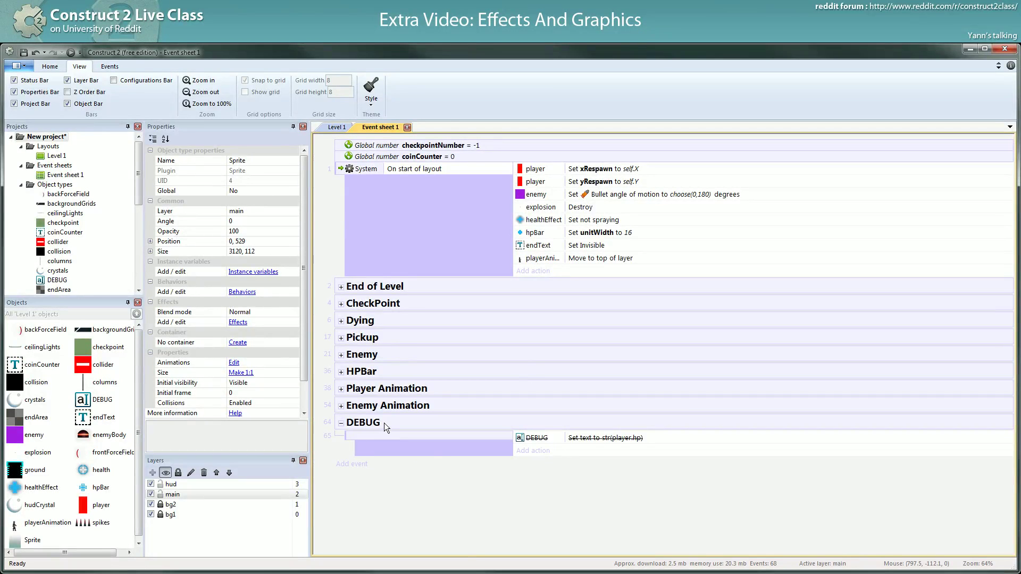
pyautogui.click(26, 53)
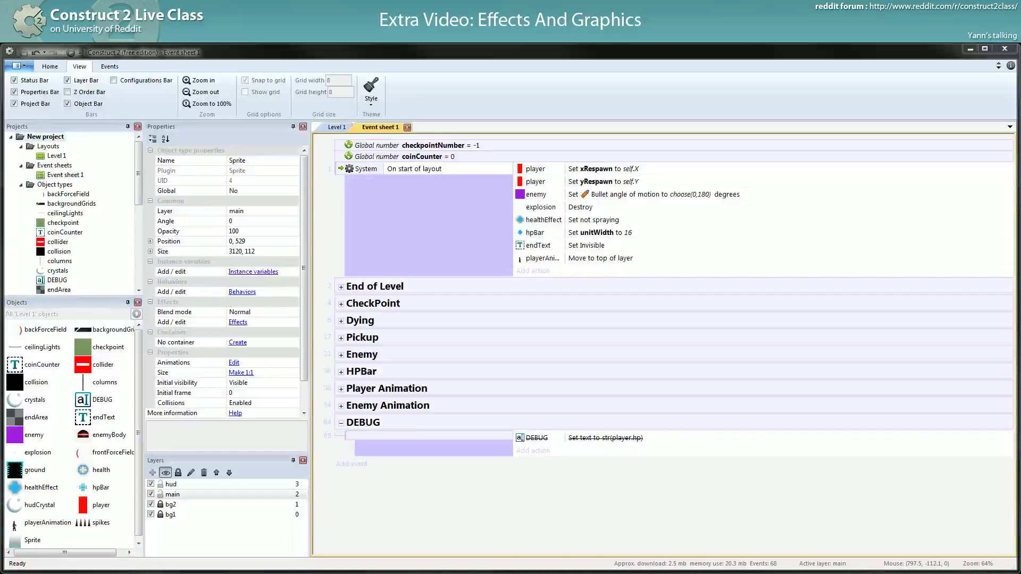
# Step: Return to the Level 1 layout and select the gradient strip to examine its extent across the whole level
pyautogui.click(334, 128)
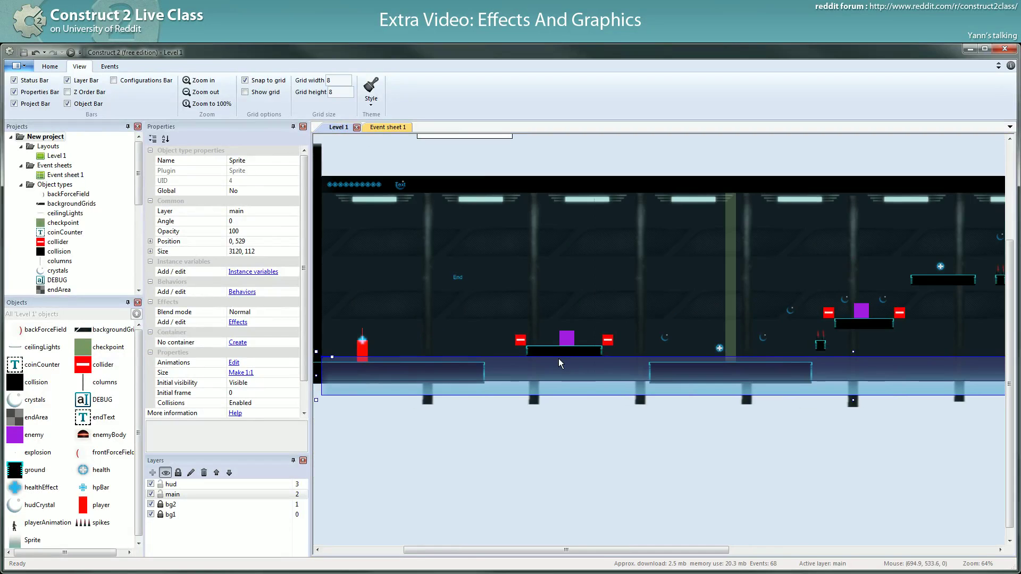
pyautogui.keyDown('ctrl'); pyautogui.scroll(-3, 558, 357); pyautogui.keyUp('ctrl')
pyautogui.click(572, 468)
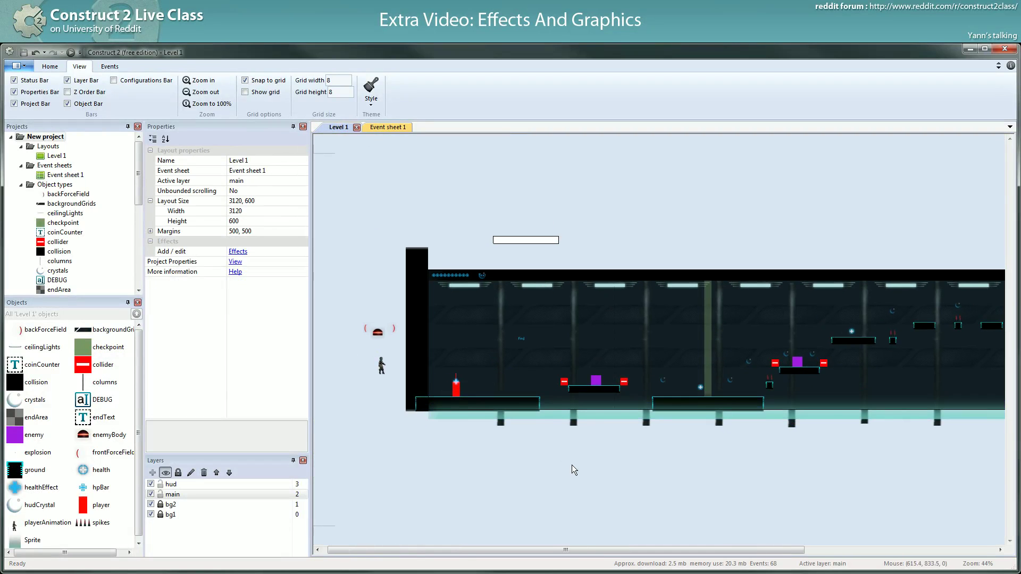
pyautogui.click(582, 414)
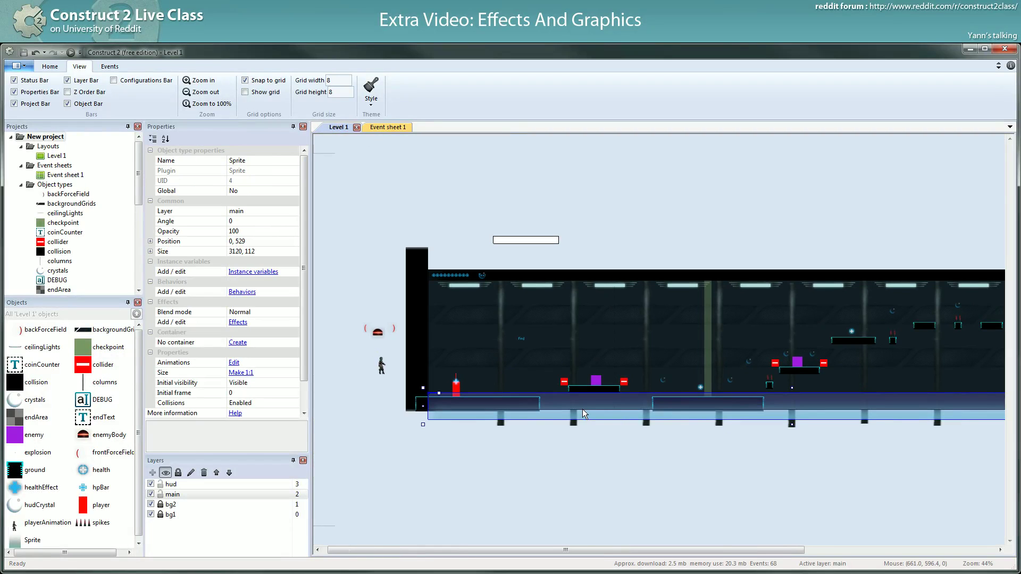
pyautogui.keyDown('ctrl'); pyautogui.scroll(-2, 582, 410); pyautogui.keyUp('ctrl')
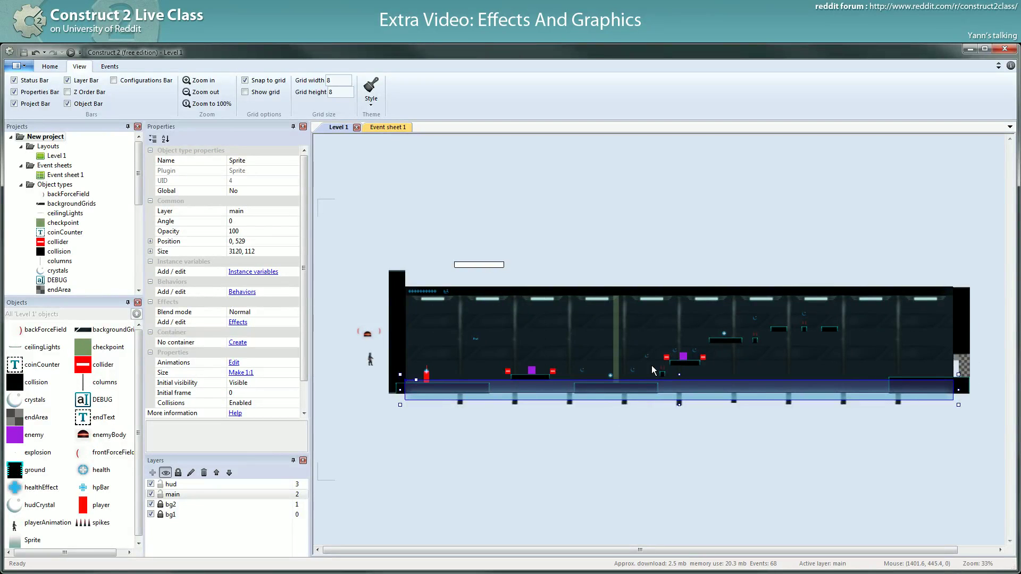
pyautogui.moveTo(652, 357); pyautogui.dragTo(641, 354, button='middle')
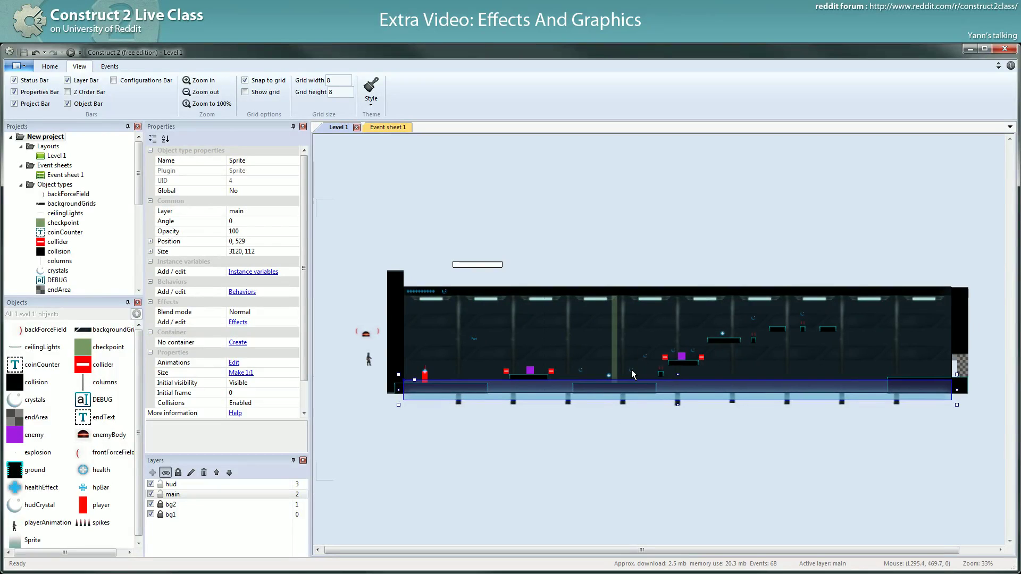
# Step: Box-select all objects in the level and beside it to examine their bounds, and clear the selection
pyautogui.moveTo(363, 220); pyautogui.dragTo(993, 443)
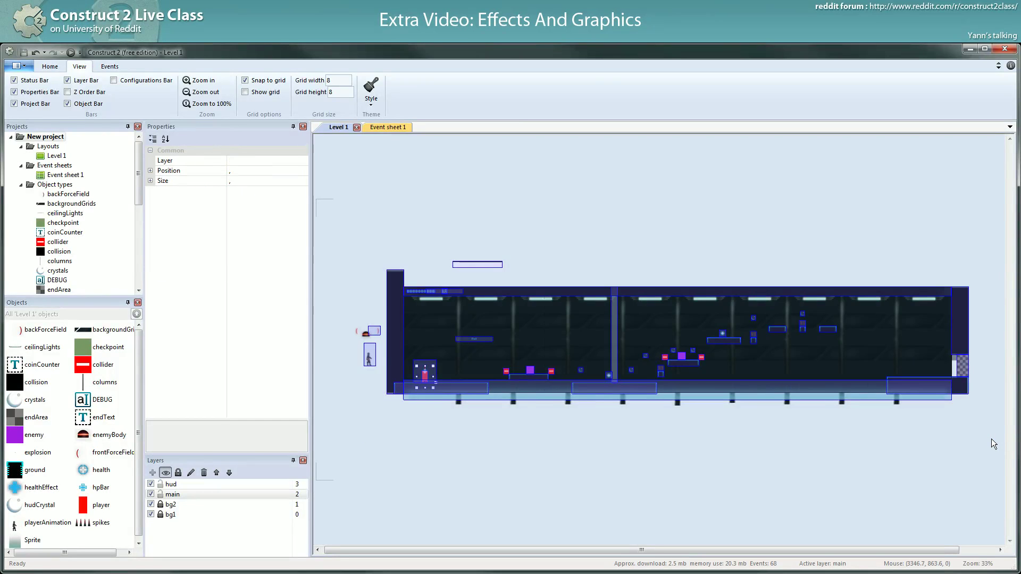
pyautogui.moveTo(993, 446); pyautogui.dragTo(323, 199)
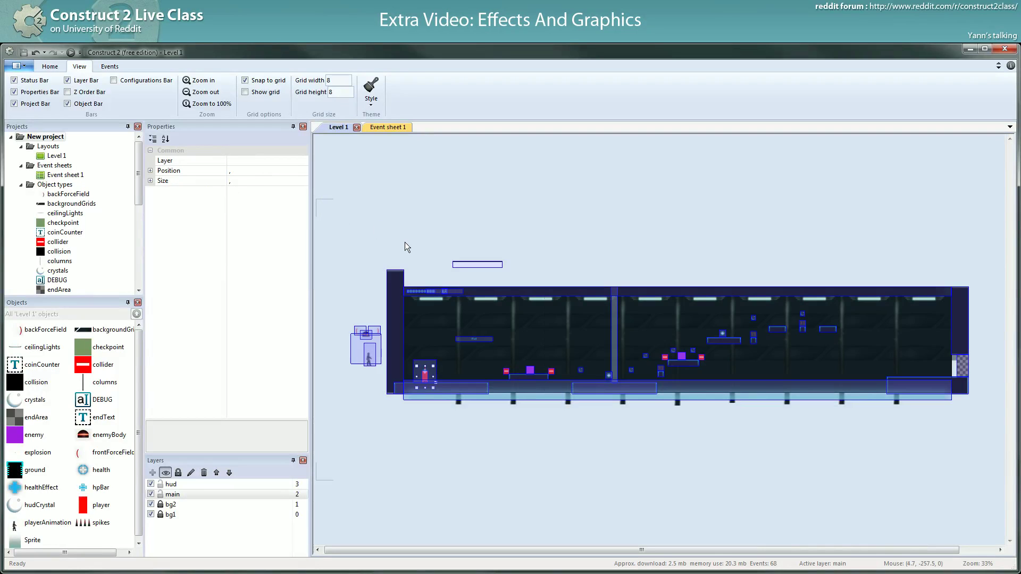
pyautogui.click(387, 459)
pyautogui.moveTo(340, 446); pyautogui.dragTo(322, 426)
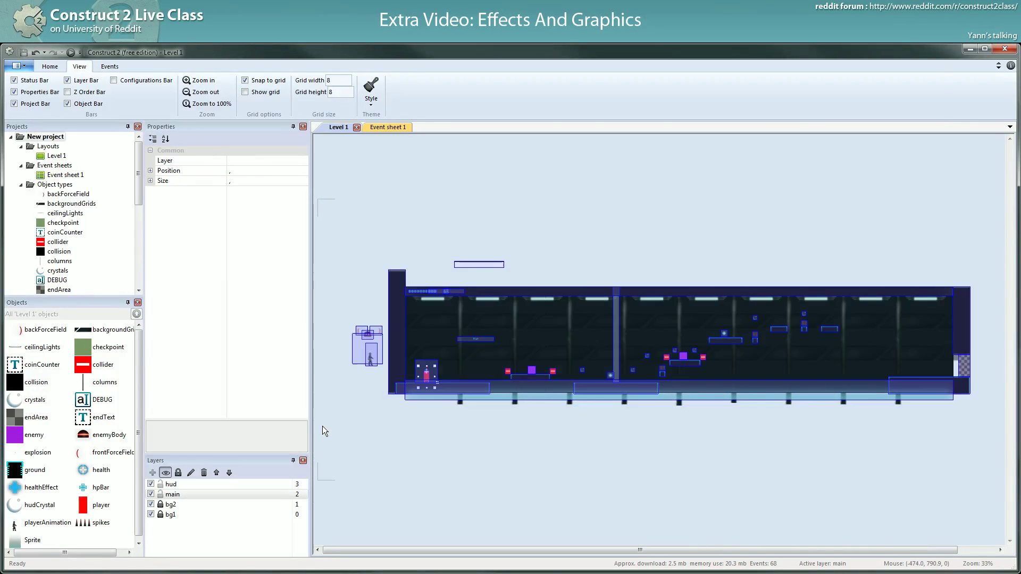
pyautogui.moveTo(341, 228)
pyautogui.mouseDown()
pyautogui.moveTo(371, 252)
pyautogui.moveTo(997, 465)
pyautogui.moveTo(1003, 452)
pyautogui.moveTo(787, 319)
pyautogui.moveTo(341, 244)
pyautogui.mouseUp()
pyautogui.click(342, 244)
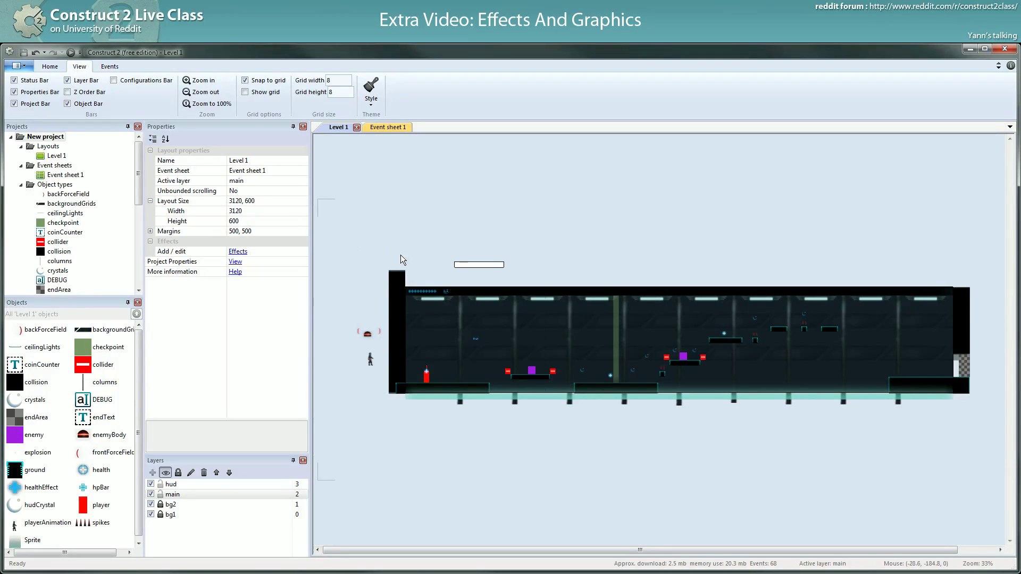
pyautogui.moveTo(332, 231)
pyautogui.mouseDown()
pyautogui.moveTo(392, 292)
pyautogui.moveTo(977, 446)
pyautogui.moveTo(627, 319)
pyautogui.moveTo(327, 233)
pyautogui.mouseUp()
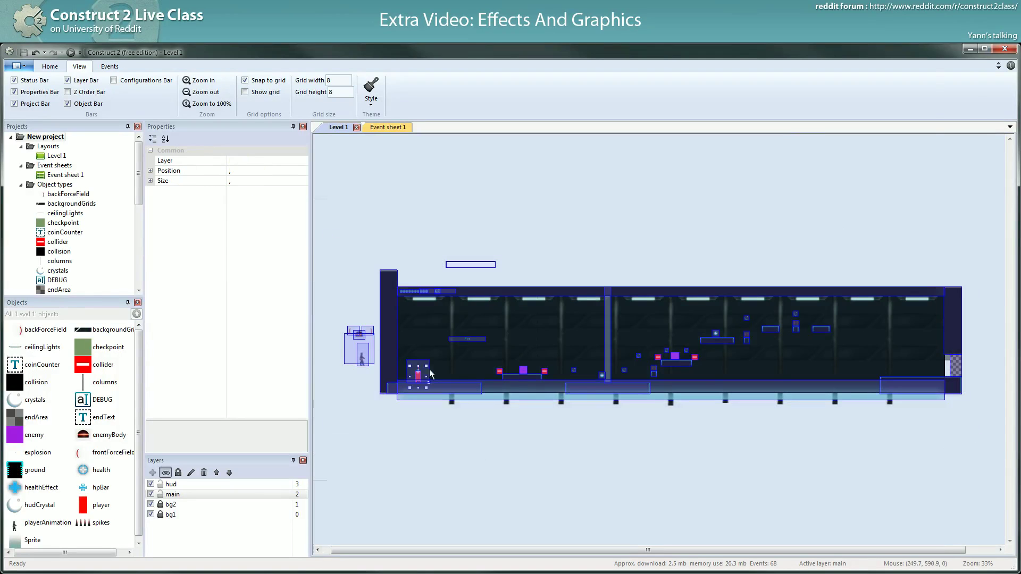
pyautogui.click(484, 442)
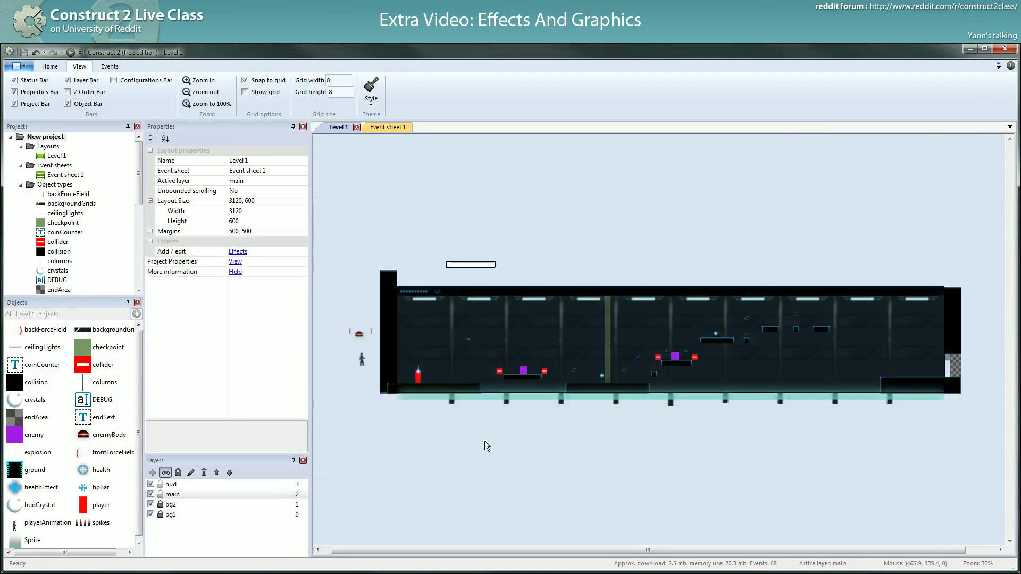
# Step: Select the player object and examine its instance variables and Platform behavior properties
pyautogui.click(418, 377)
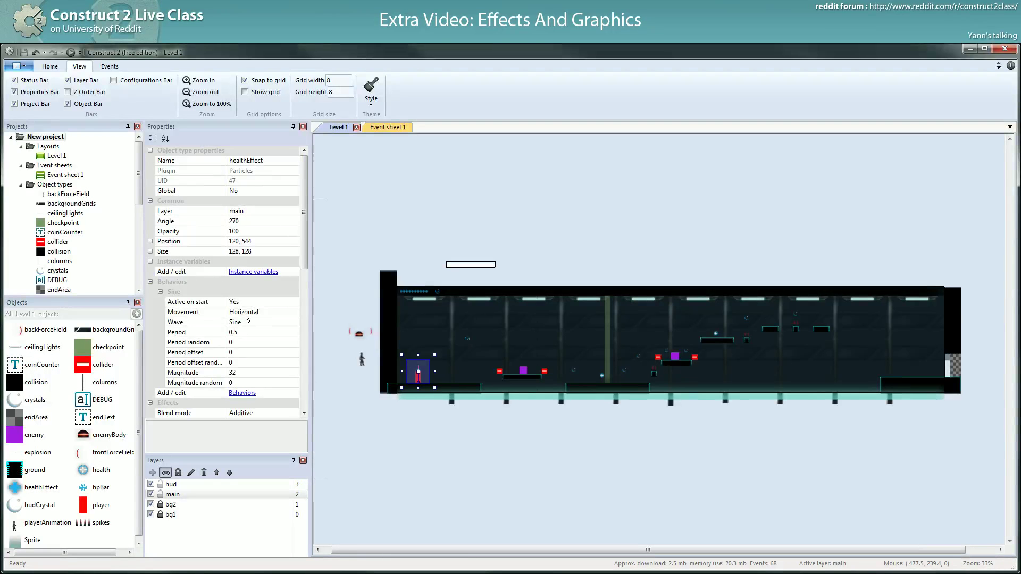
pyautogui.click(98, 505)
pyautogui.moveTo(302, 266); pyautogui.dragTo(308, 308)
pyautogui.scroll(-1, 244, 283)
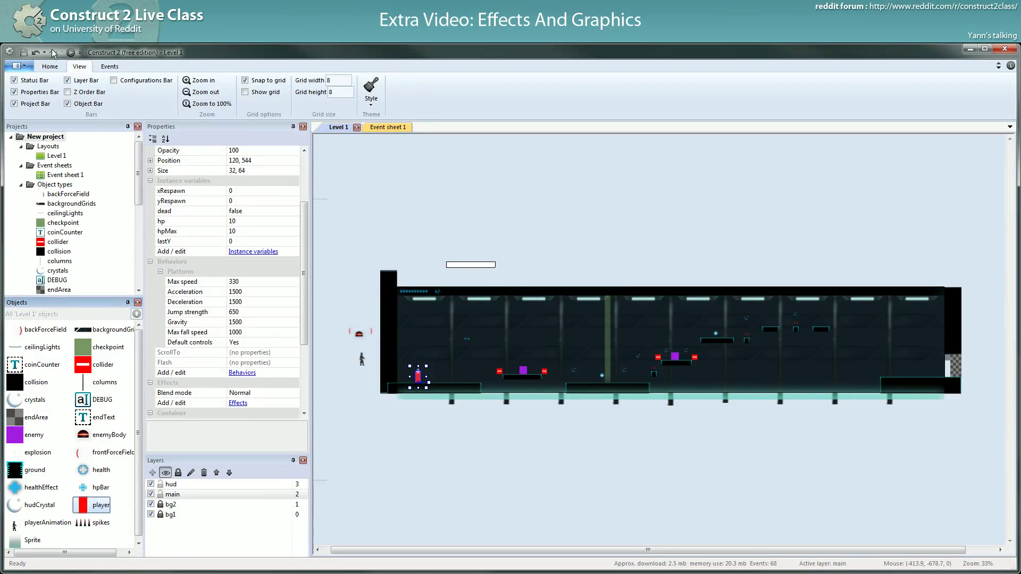
# Step: Close the project and exit the program
pyautogui.click(1005, 49)
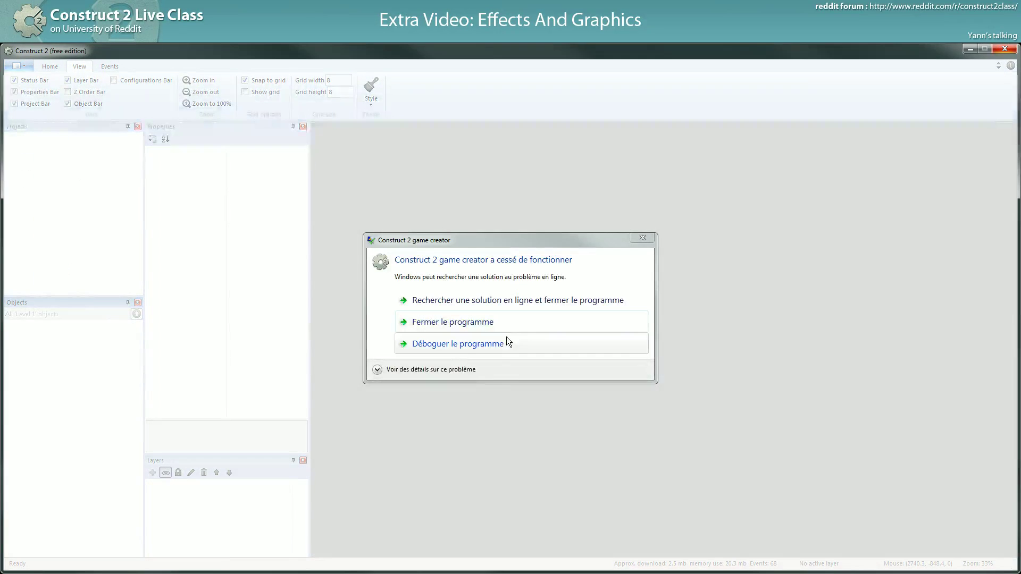
pyautogui.click(484, 322)
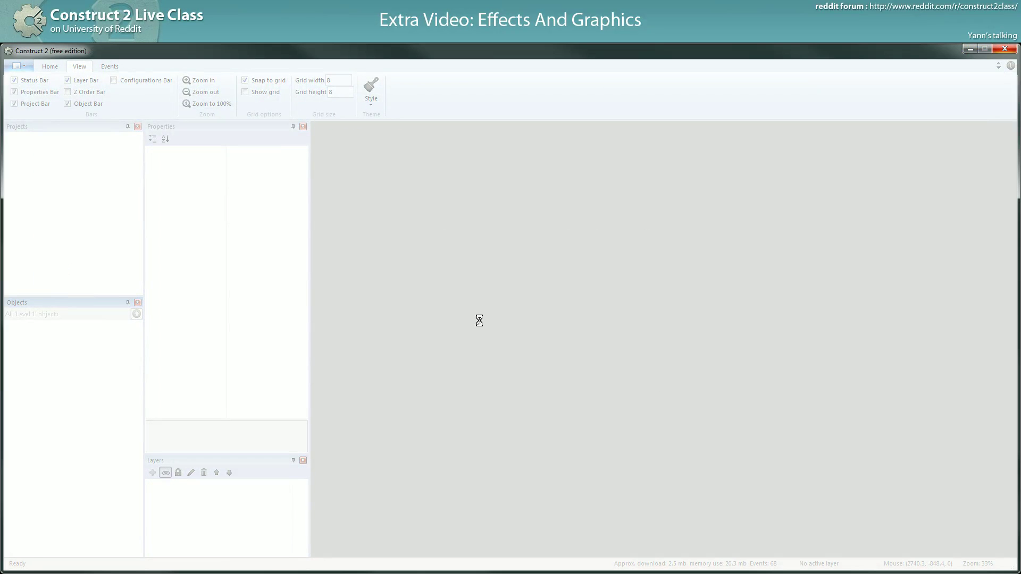